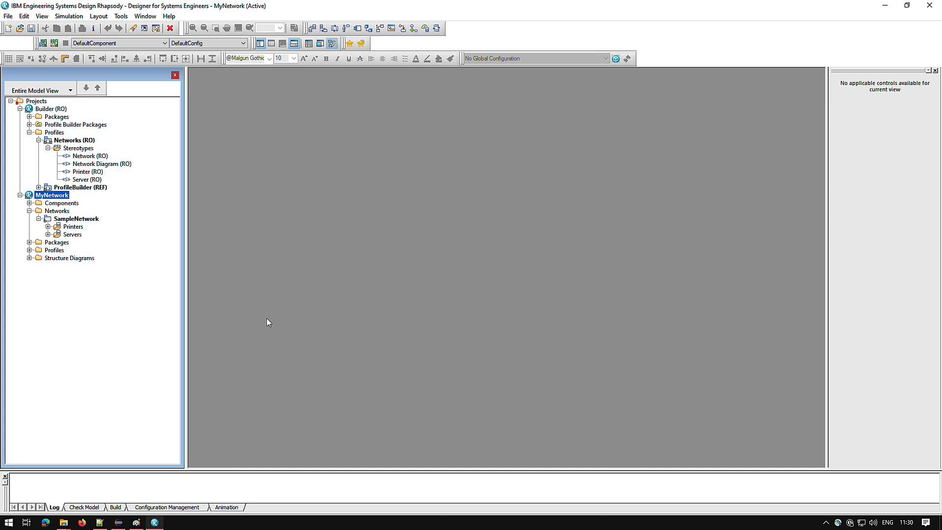
Add a new Network Diagram named "My Network" to the SampleNetwork element.
right_click(96, 219)
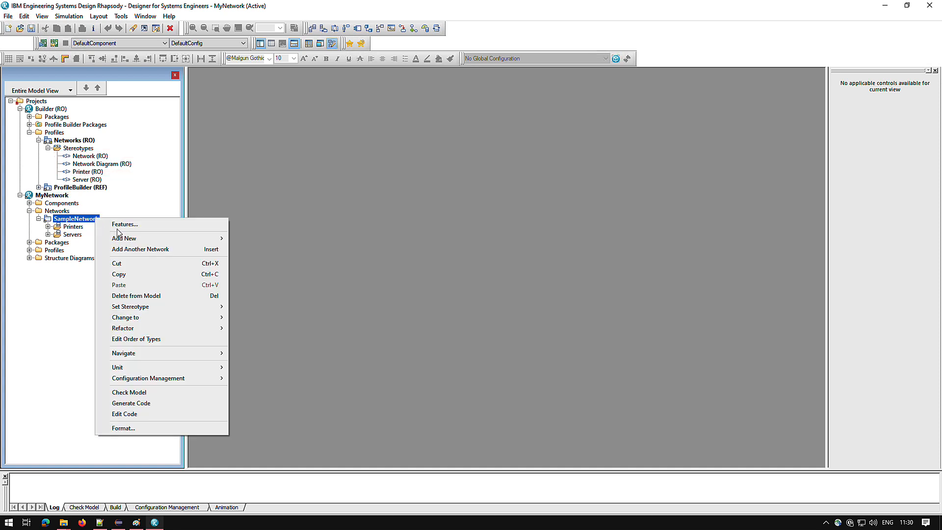
mouse_move(135, 239)
mouse_move(248, 241)
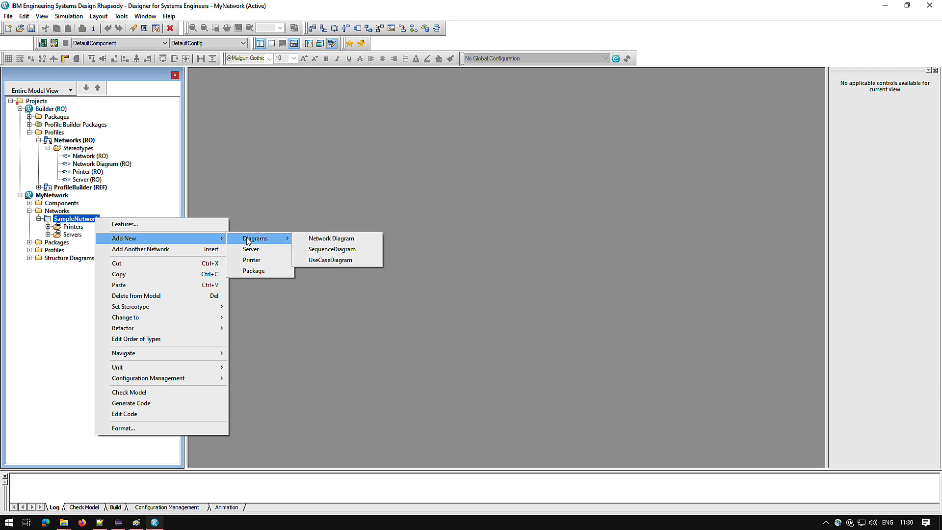
click(307, 238)
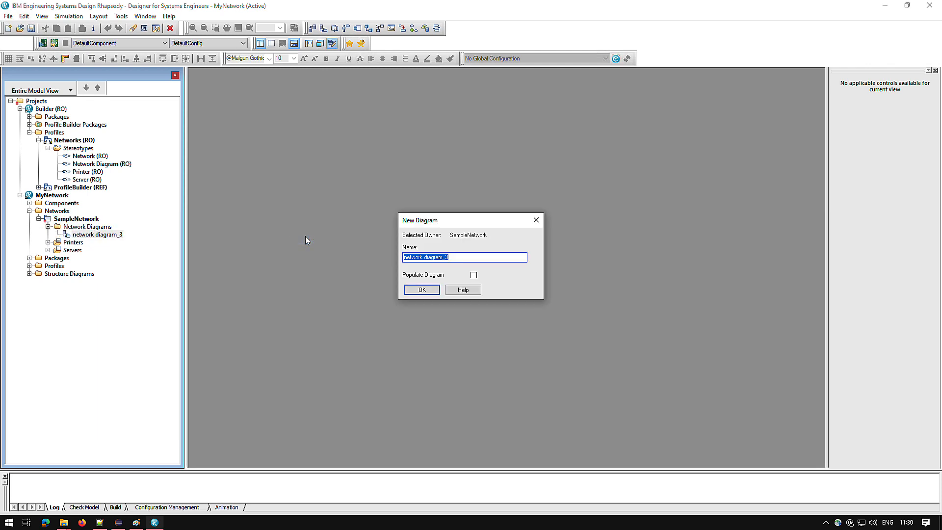
text(My Network)
key(Return)
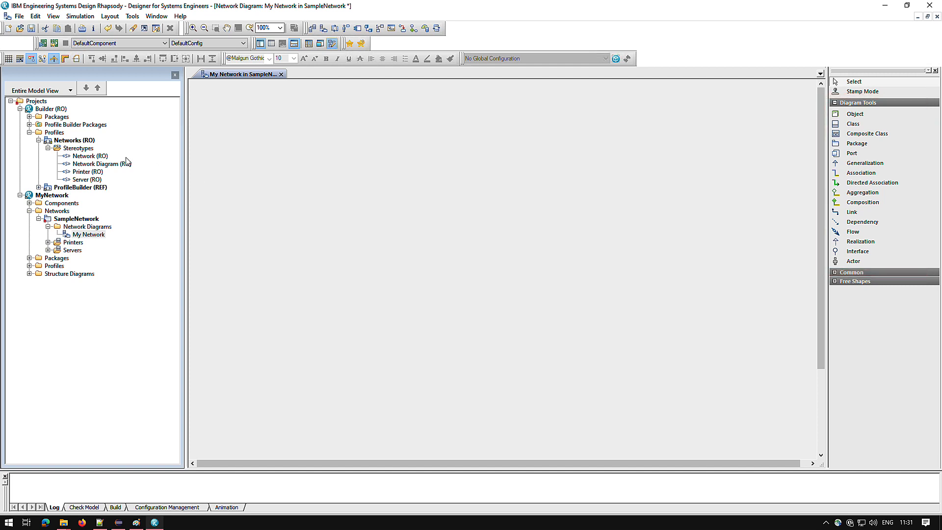
Make Builder the active project and open the Stereotype Editor for the Network Diagram stereotype.
right_click(53, 109)
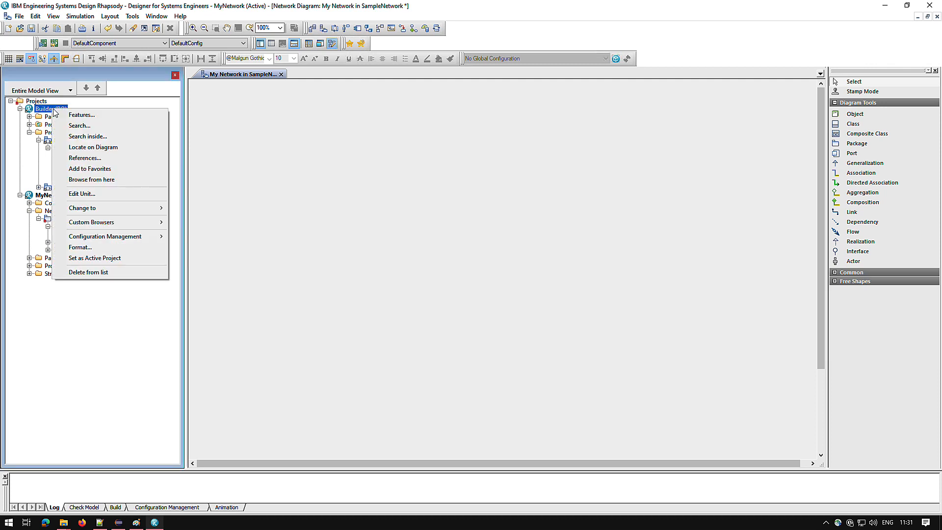
click(131, 257)
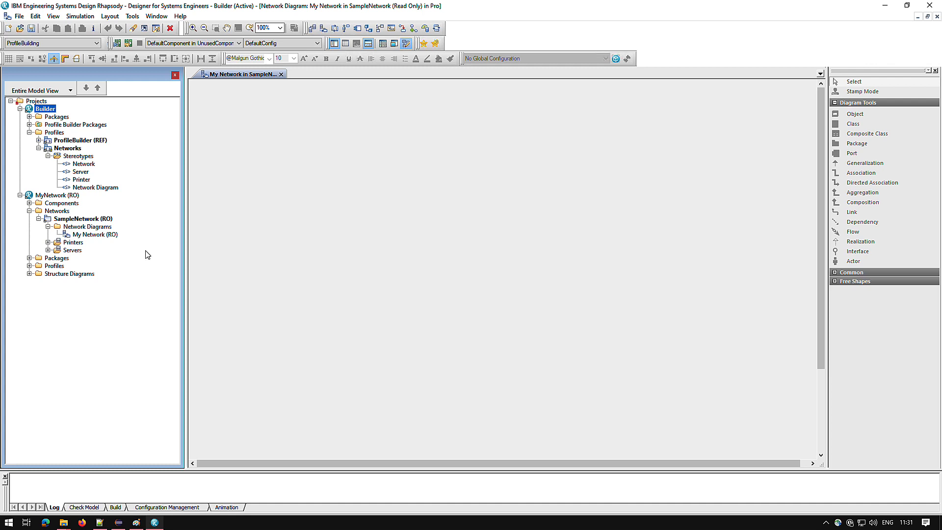
right_click(122, 192)
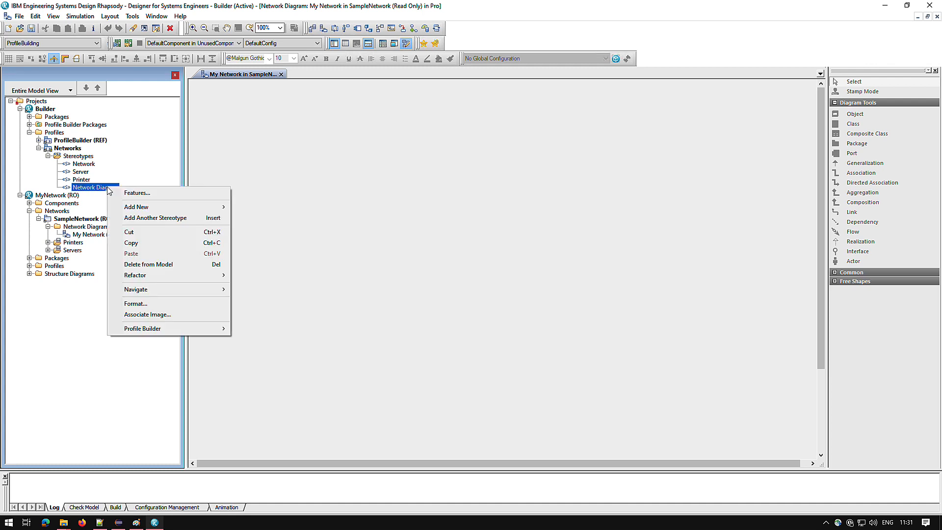
mouse_move(217, 330)
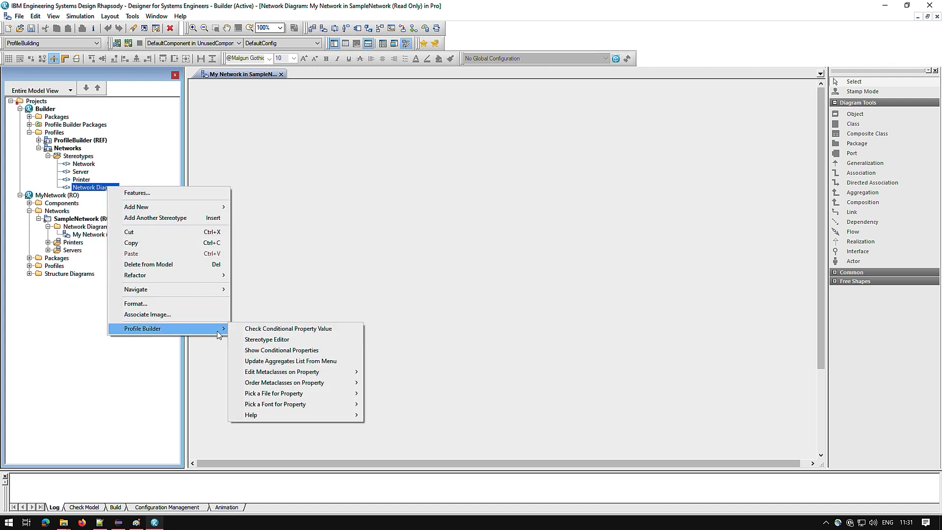
click(268, 340)
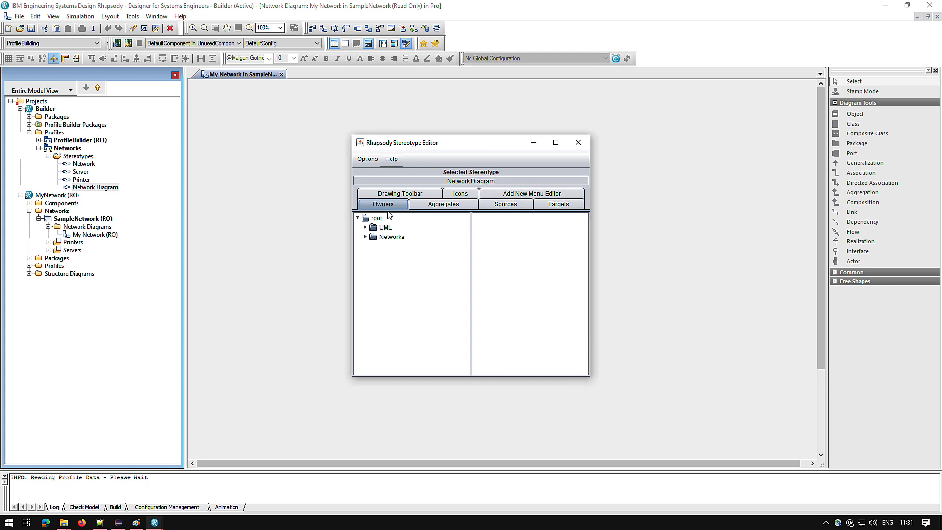
Add the Server and Printer stereotypes from the Networks profile to the Network Diagram's drawing toolbar.
click(388, 194)
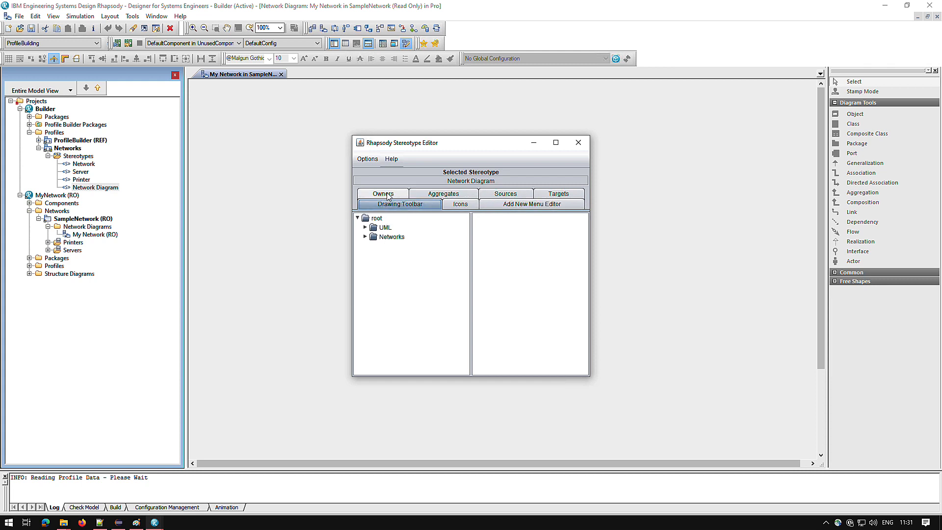
click(364, 238)
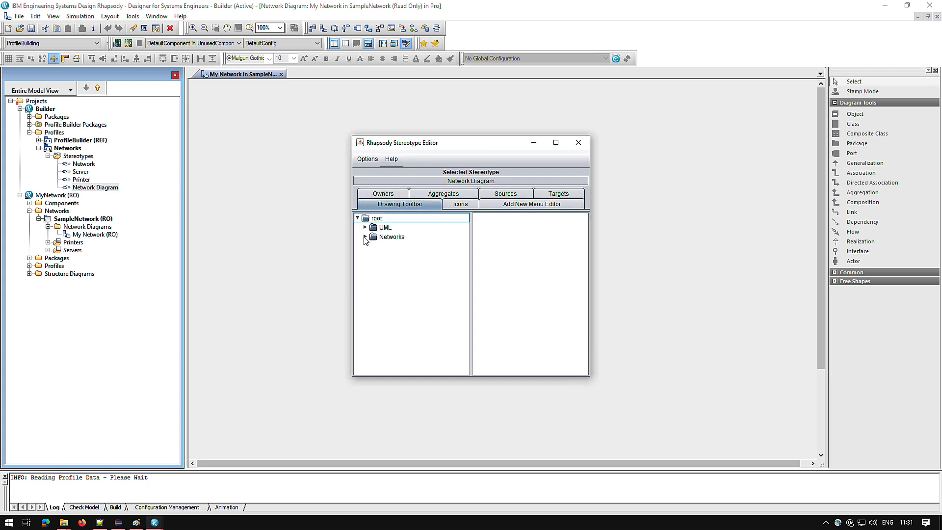
click(365, 236)
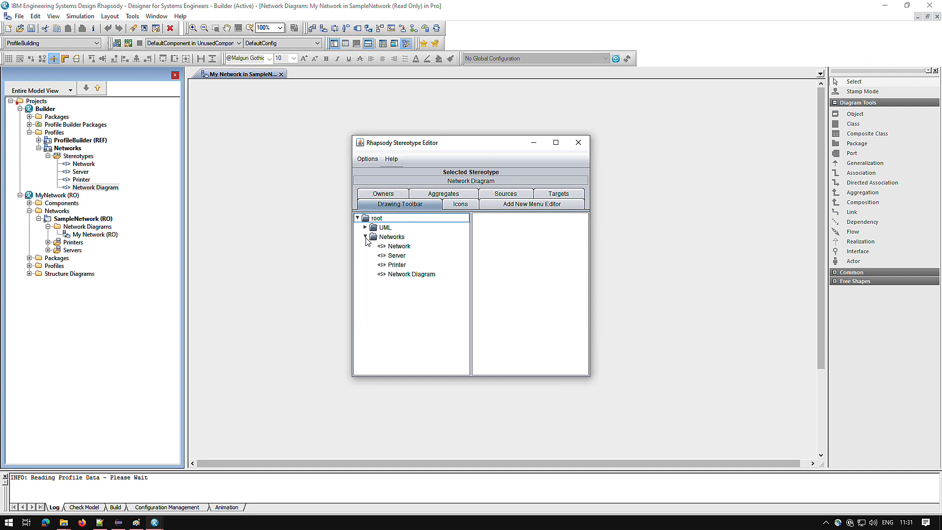
click(396, 255)
ctrl+click(397, 265)
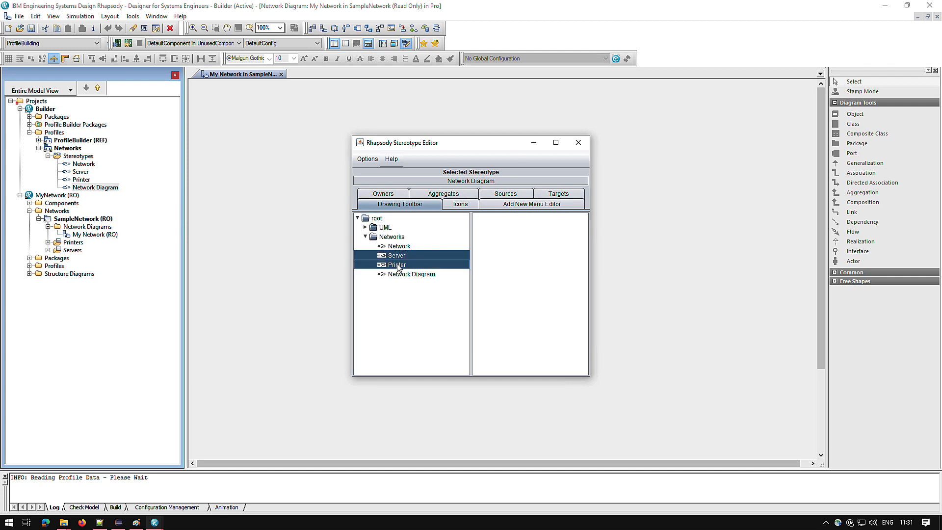
mouse_move(396, 266)
mouse_down()
mouse_move(458, 300)
mouse_move(515, 296)
mouse_up()
Display the locally overridden properties of the Network Diagram stereotype and save the Builder project.
drag(437, 147, 305, 128)
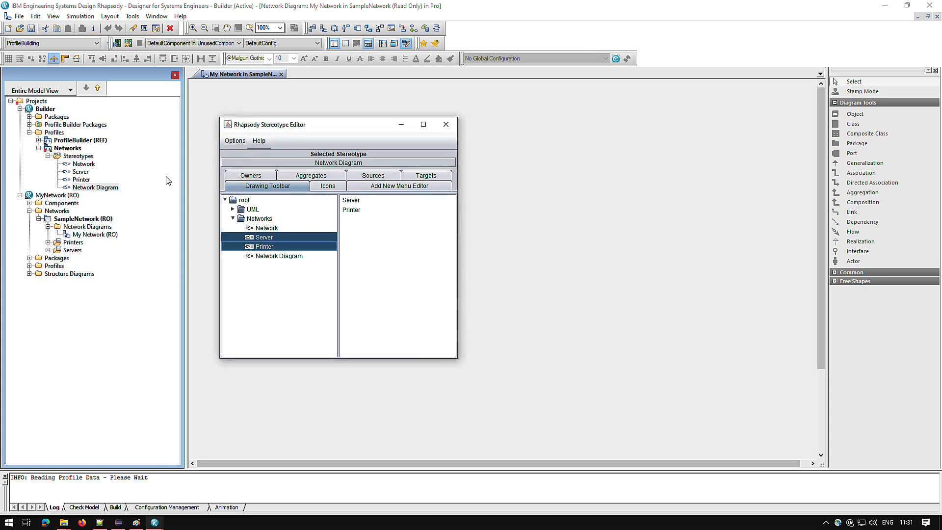
click(106, 188)
right_click(108, 188)
click(132, 191)
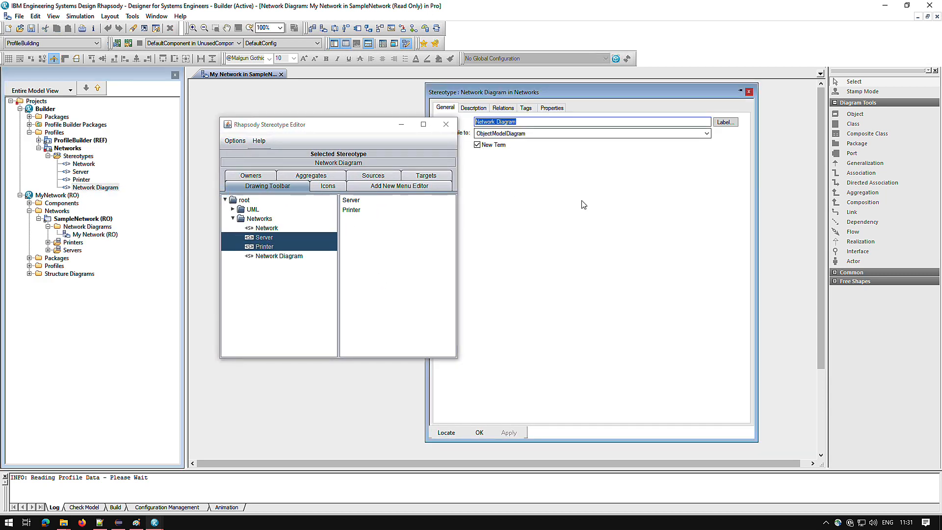
click(554, 109)
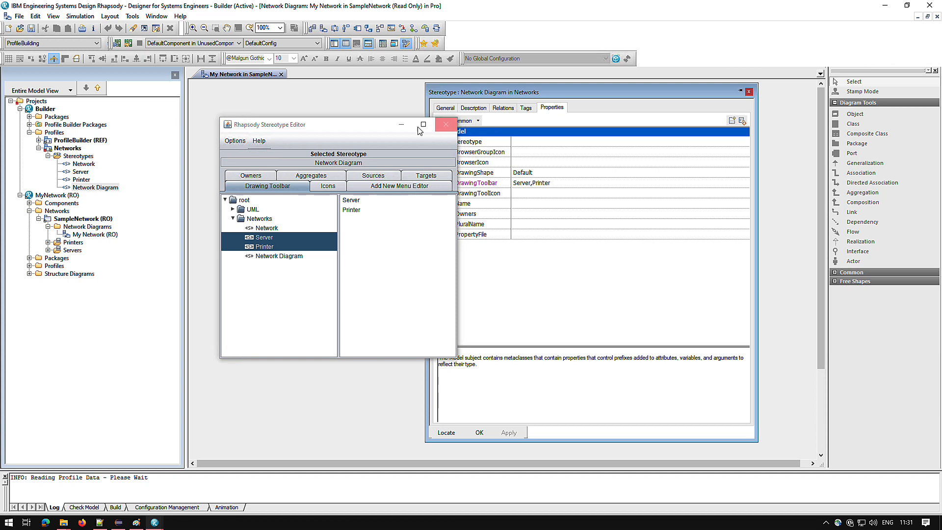
drag(381, 129, 345, 105)
click(459, 120)
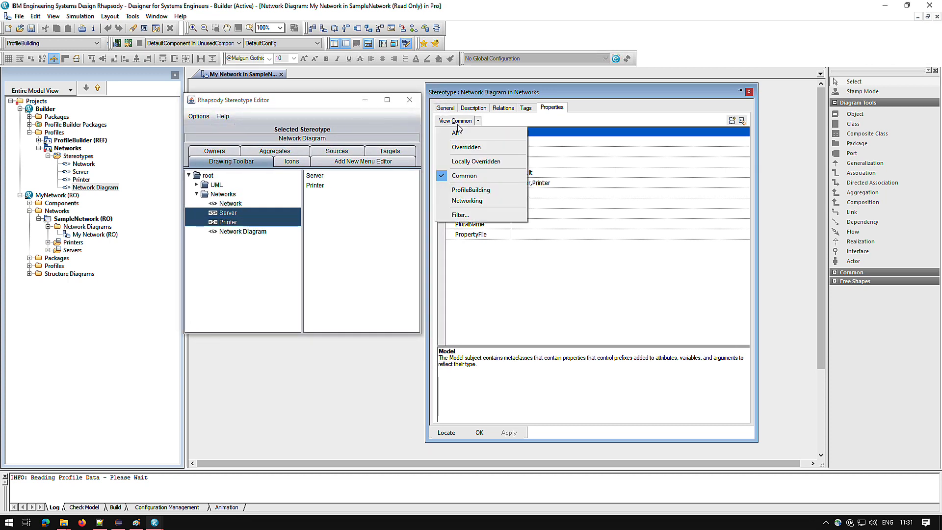
click(466, 162)
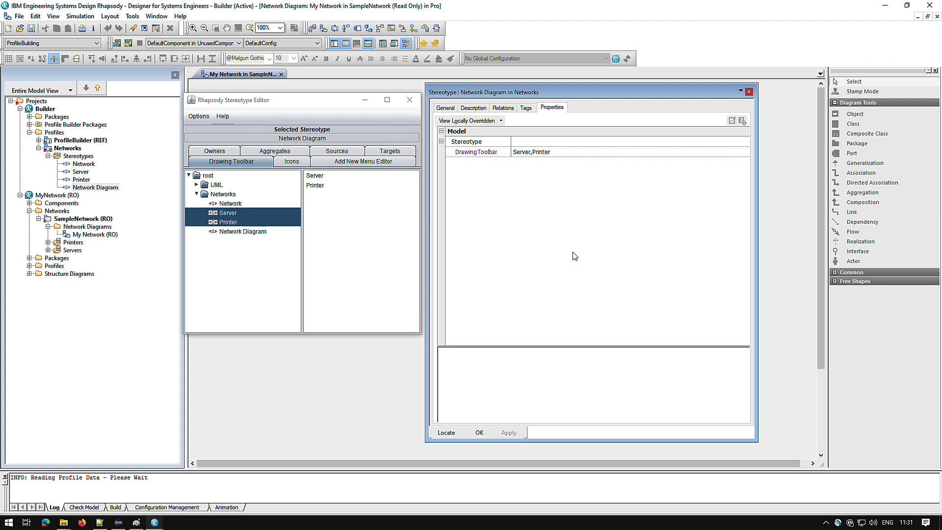
click(30, 29)
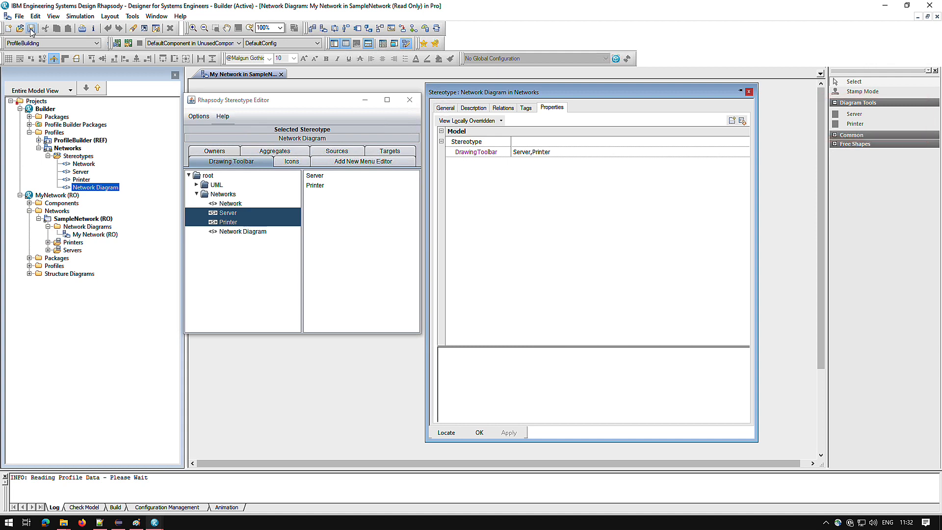
Place Printer before Server in the Network Diagram's drawing toolbar, save the project, and close the stereotype's property and editor windows.
click(316, 177)
mouse_move(320, 184)
mouse_down()
mouse_move(331, 190)
mouse_move(321, 206)
mouse_up()
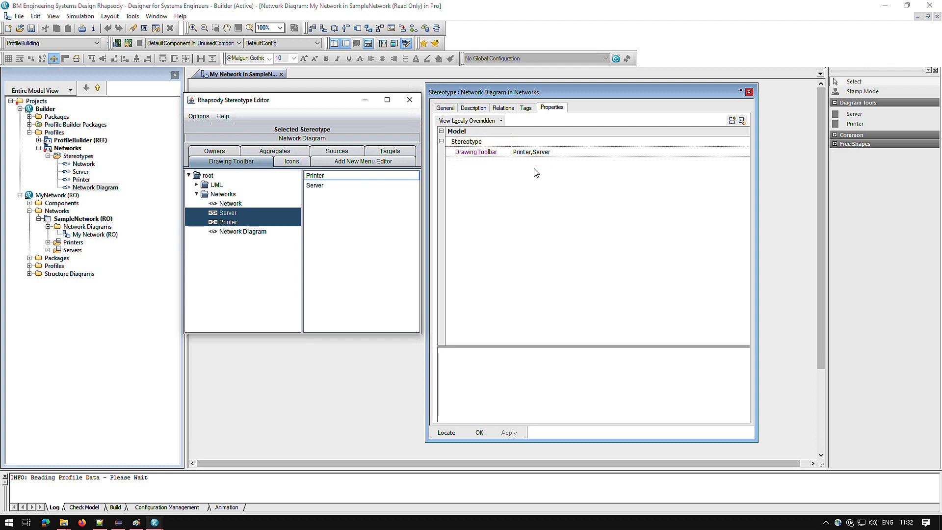
click(31, 28)
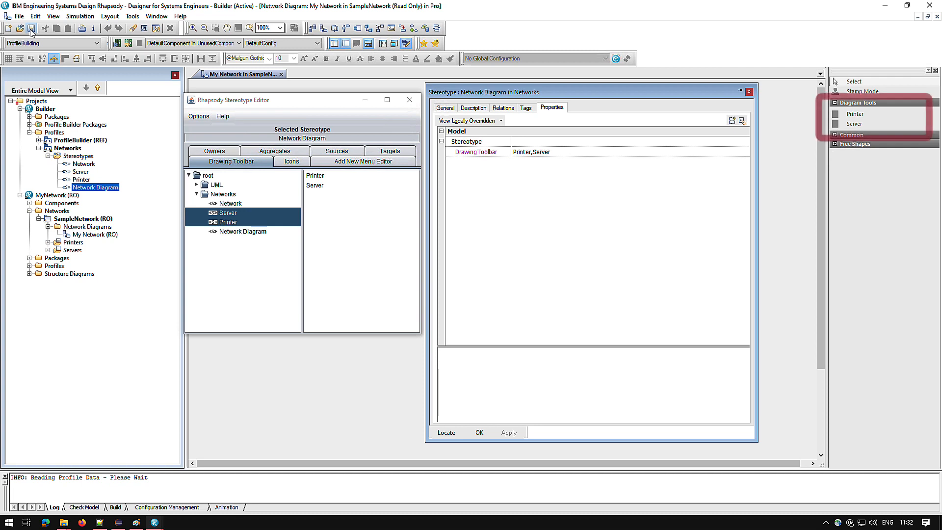
click(749, 92)
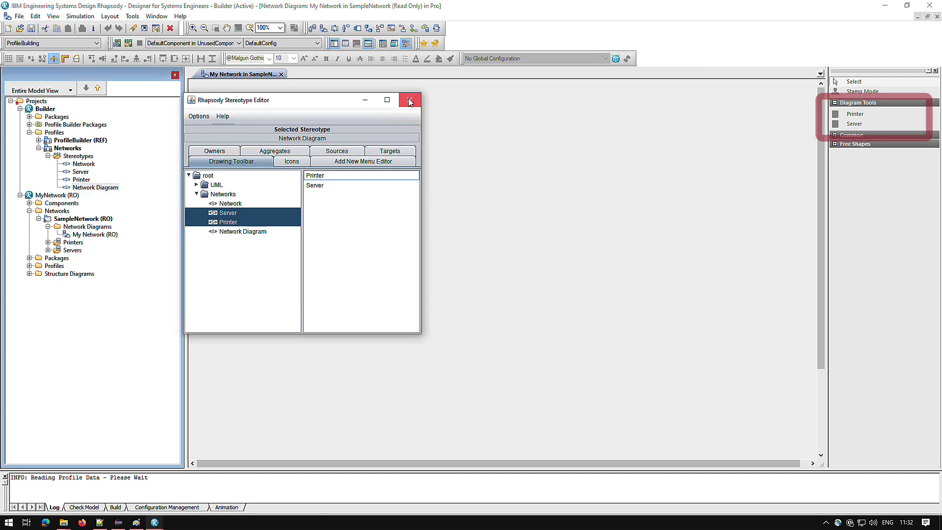
click(409, 101)
Switch the active project to MyNetwork and back to Builder.
click(56, 195)
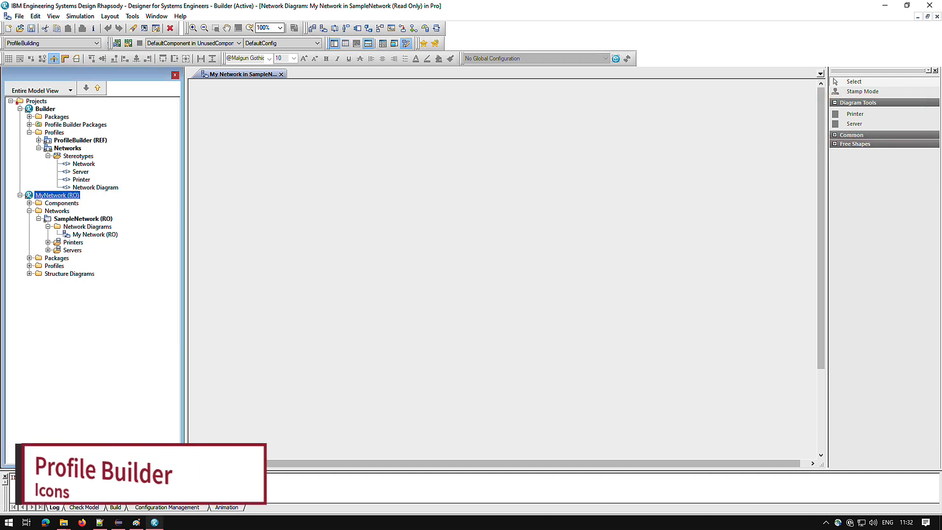
right_click(59, 195)
click(131, 315)
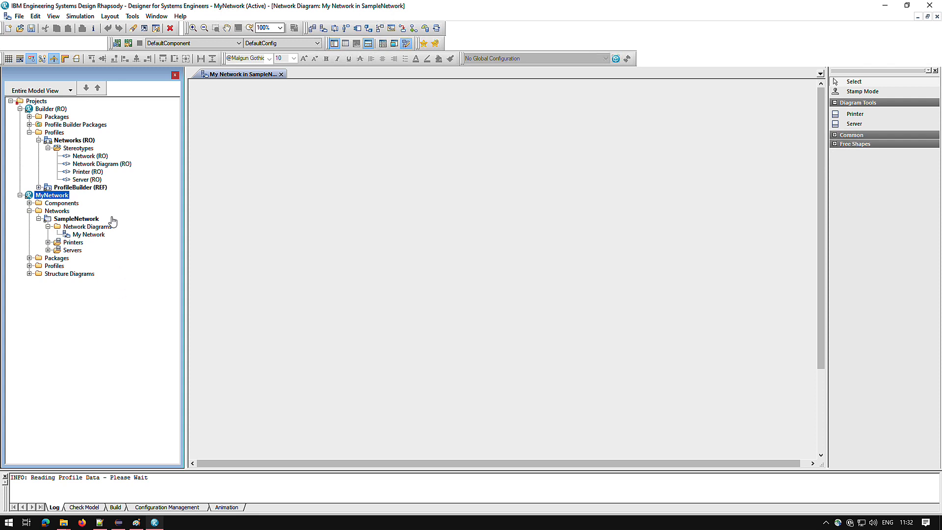
right_click(57, 109)
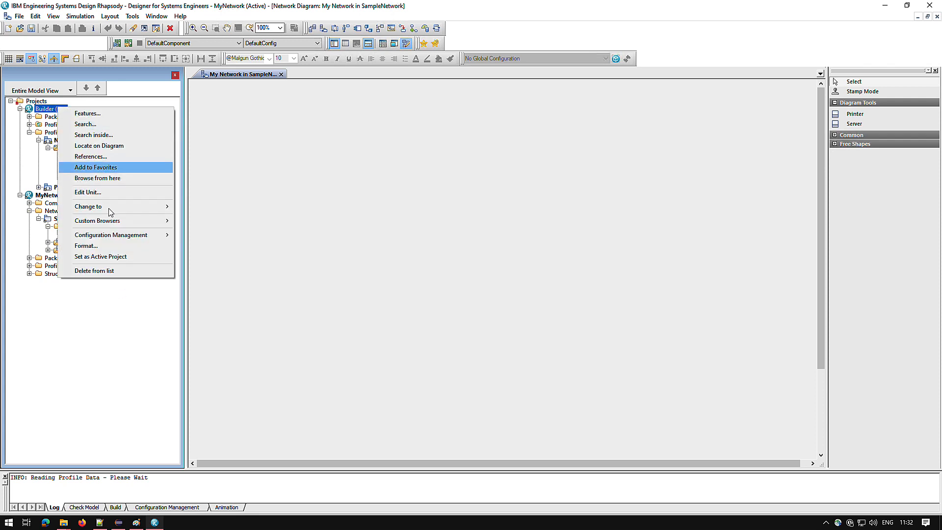
click(120, 256)
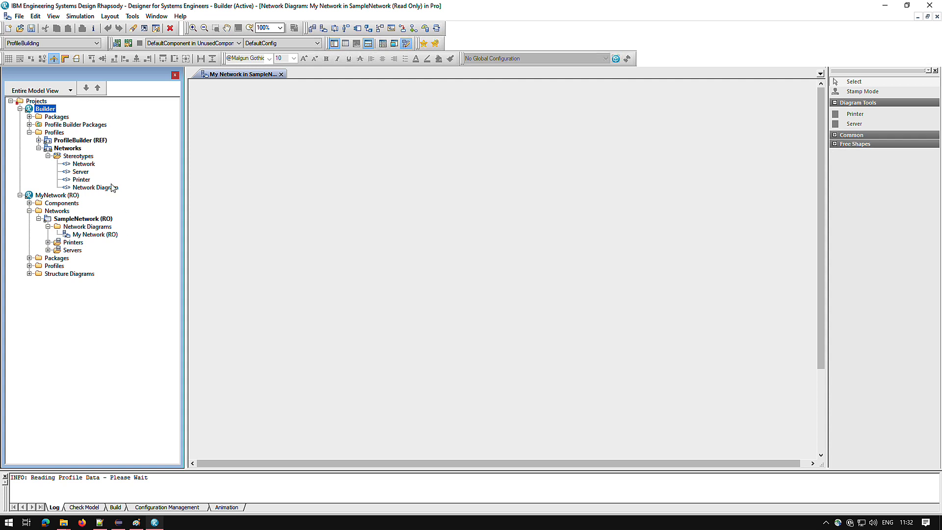
Open the Stereotype Editor for the Server stereotype at its icon settings.
right_click(86, 172)
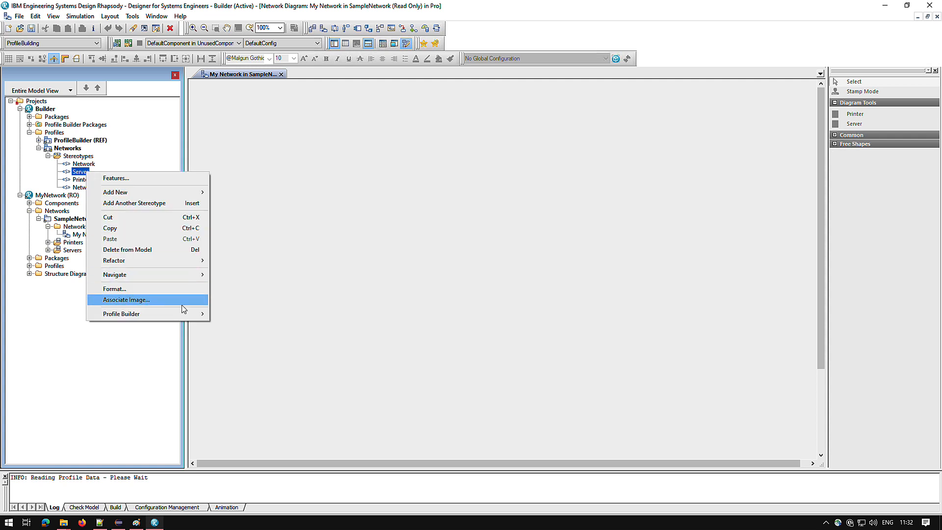
mouse_move(177, 315)
click(244, 325)
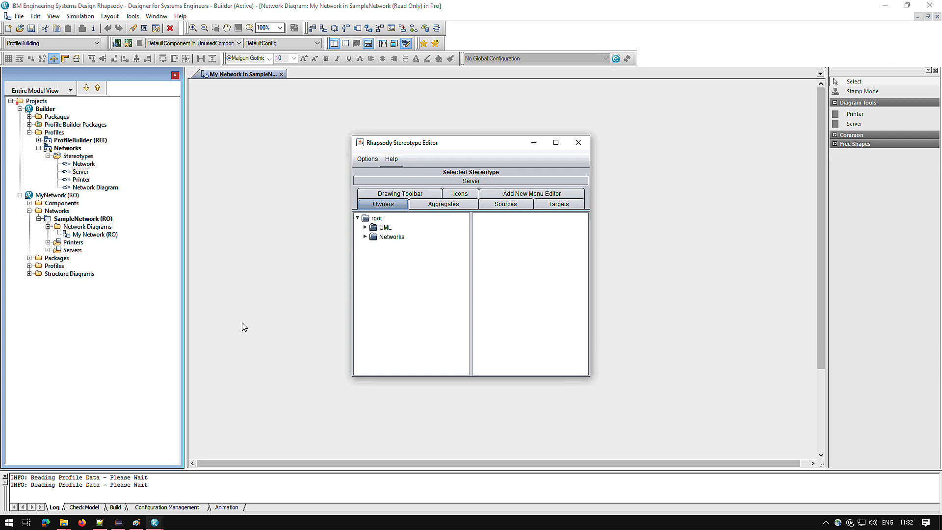
click(468, 195)
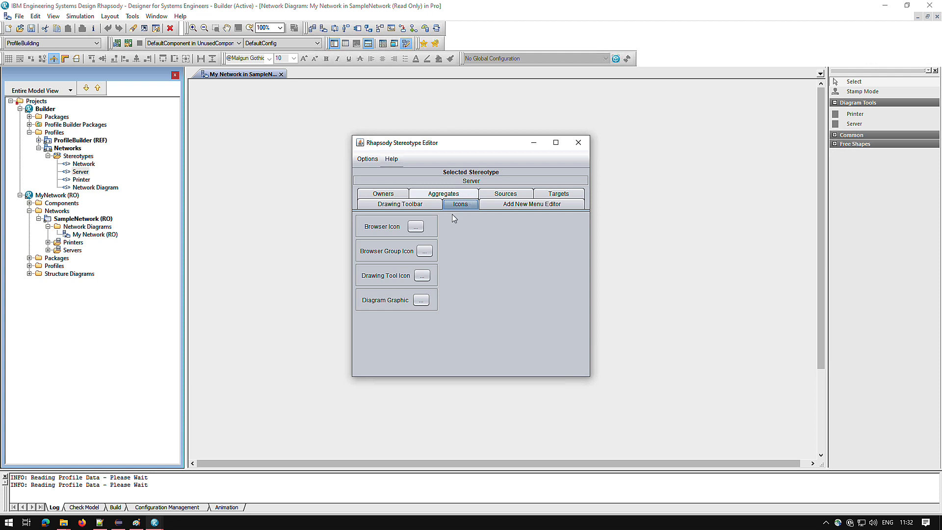
Browse for the Server stereotype's browser icon in the Icons folder of the ProfileBuilder profile.
click(411, 226)
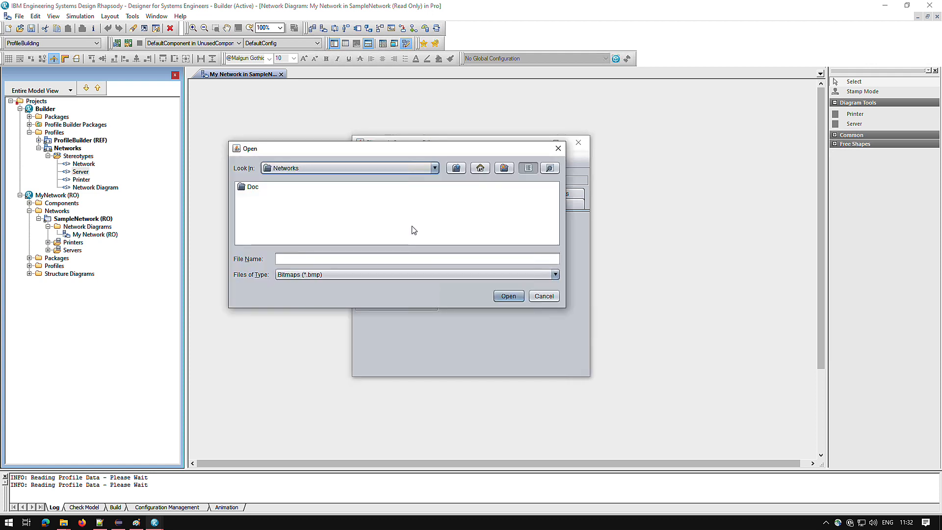
click(456, 168)
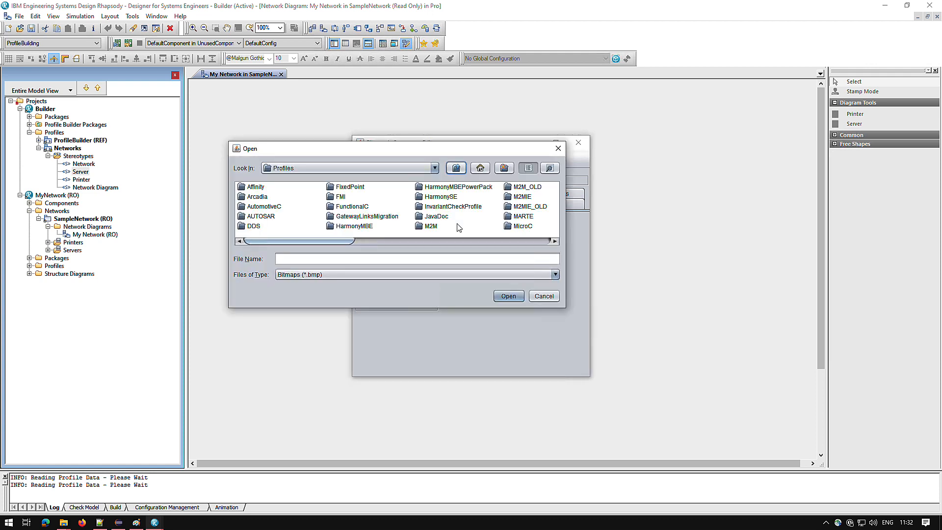
click(457, 240)
double_click(354, 227)
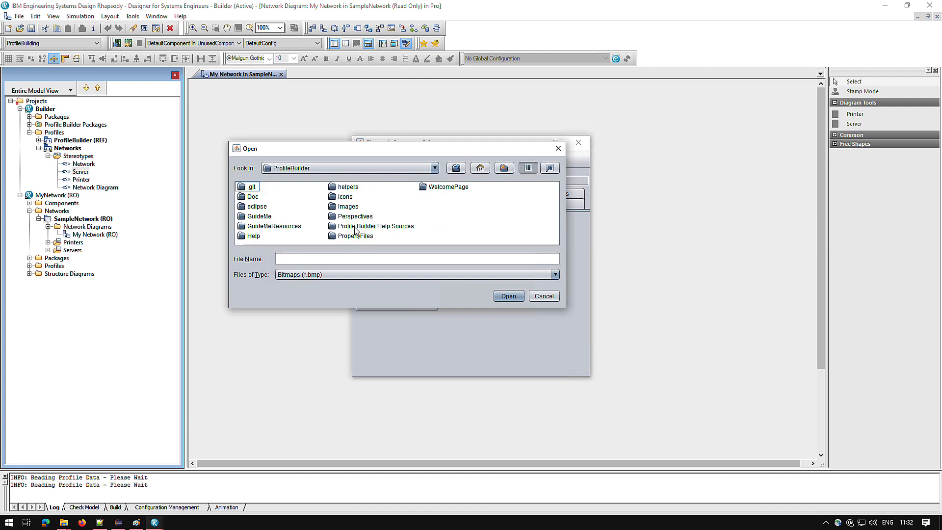
double_click(345, 197)
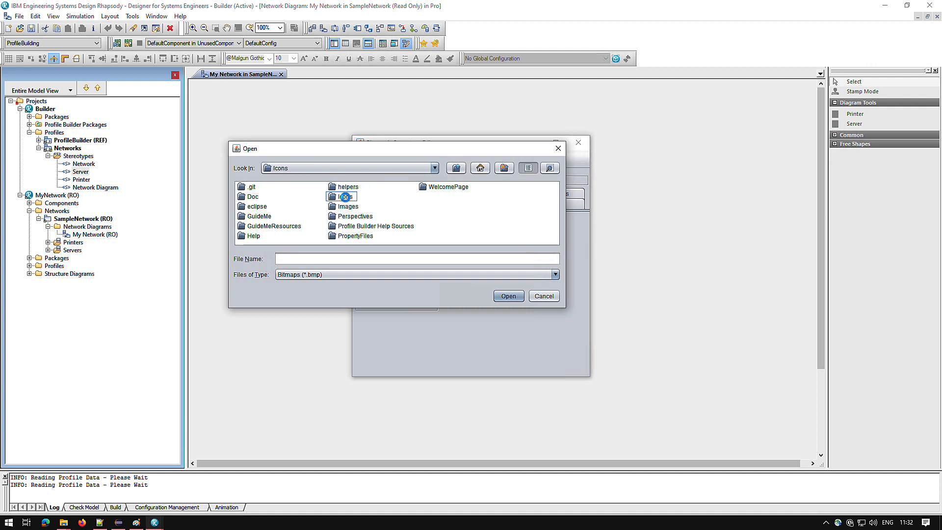
Filter the files to Icons (*.ico), assign Server.ico as the Server stereotype's browser icon, and close the Stereotype Editor.
click(319, 276)
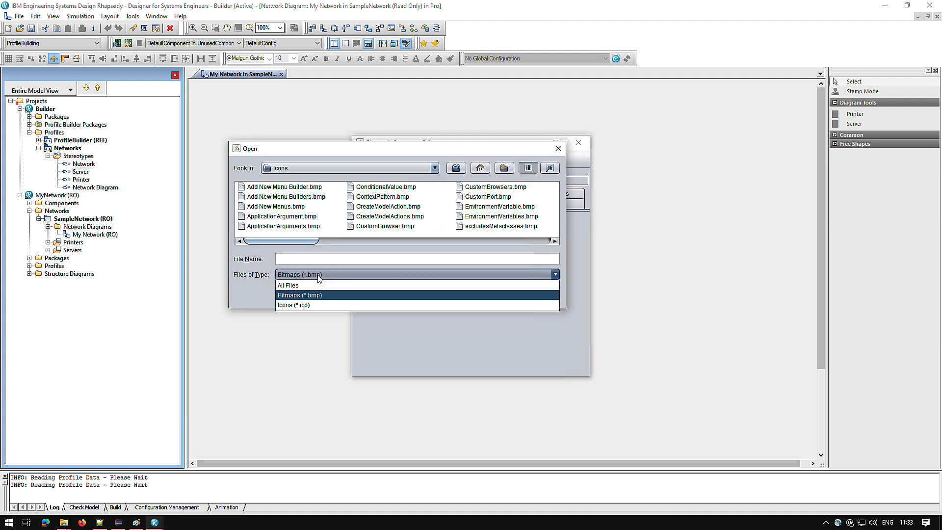
click(313, 304)
click(502, 241)
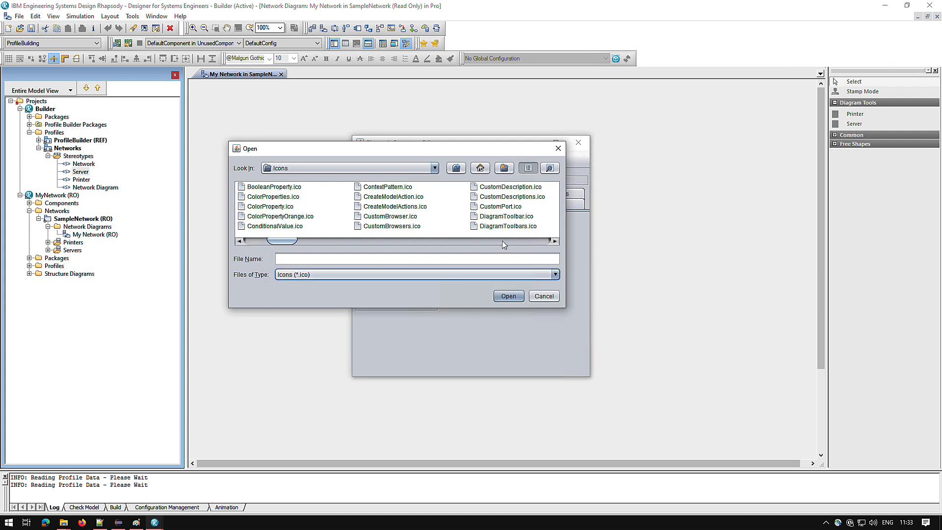
click(502, 241)
click(501, 240)
click(502, 240)
click(502, 240)
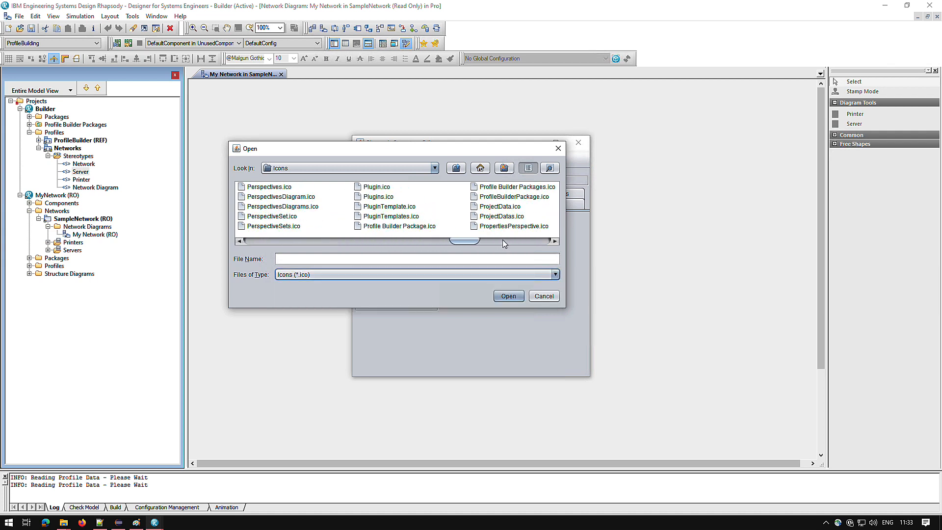
click(502, 239)
click(503, 239)
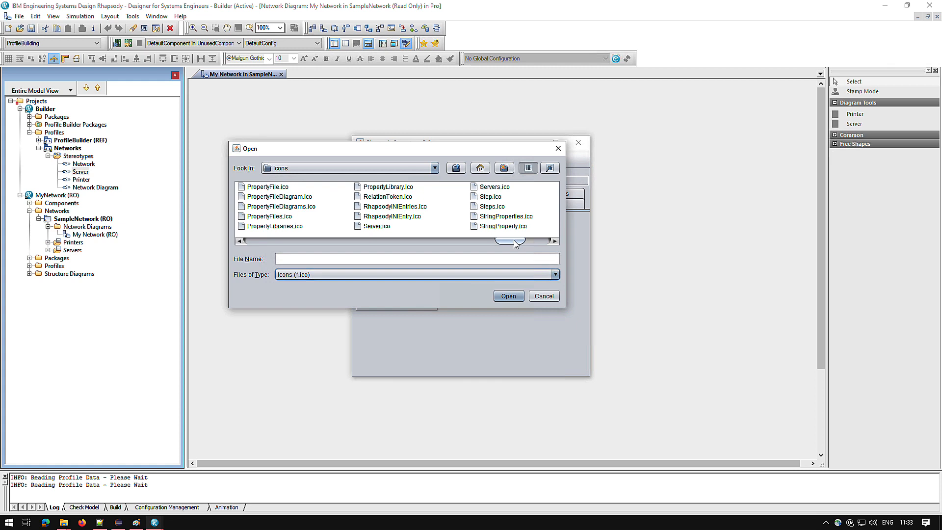
click(377, 226)
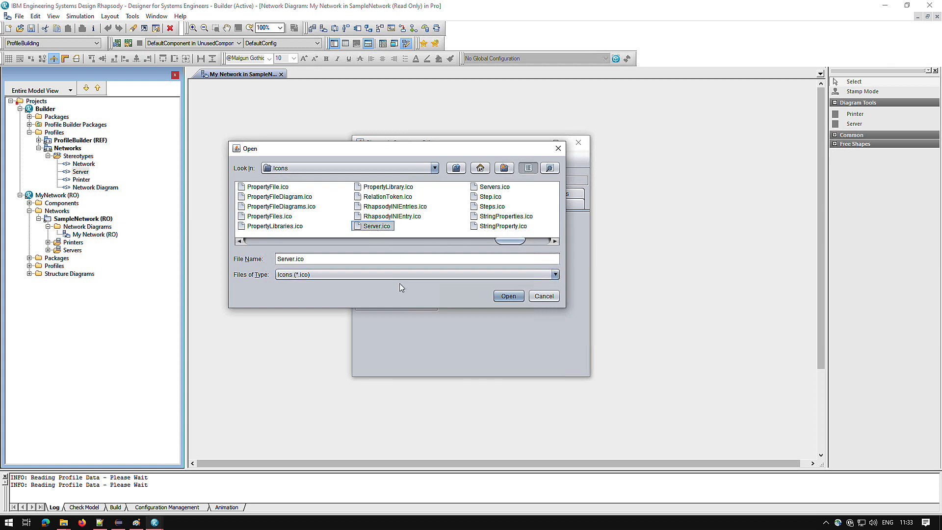
click(505, 297)
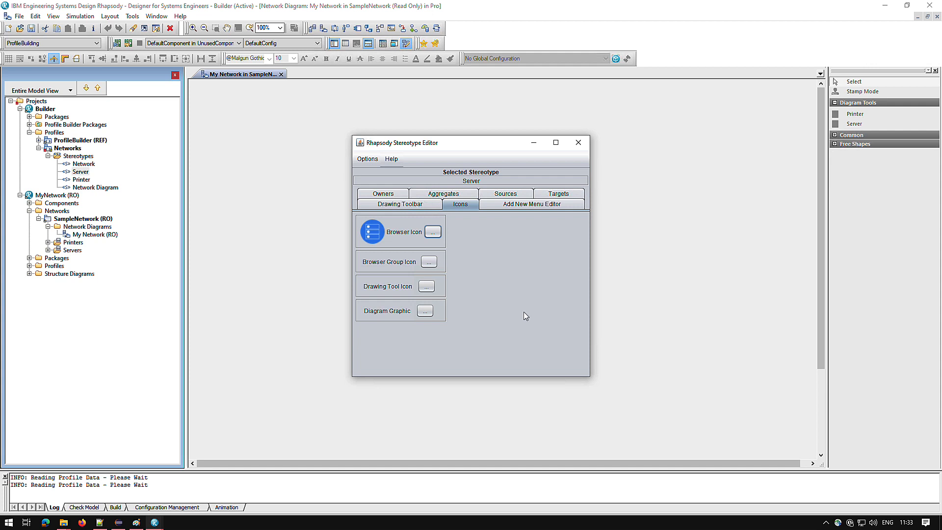
click(569, 147)
Review the Server stereotype's overridden properties, inspect the Networks profile's Icons folder in File Explorer, and close the opened windows.
right_click(80, 171)
click(127, 178)
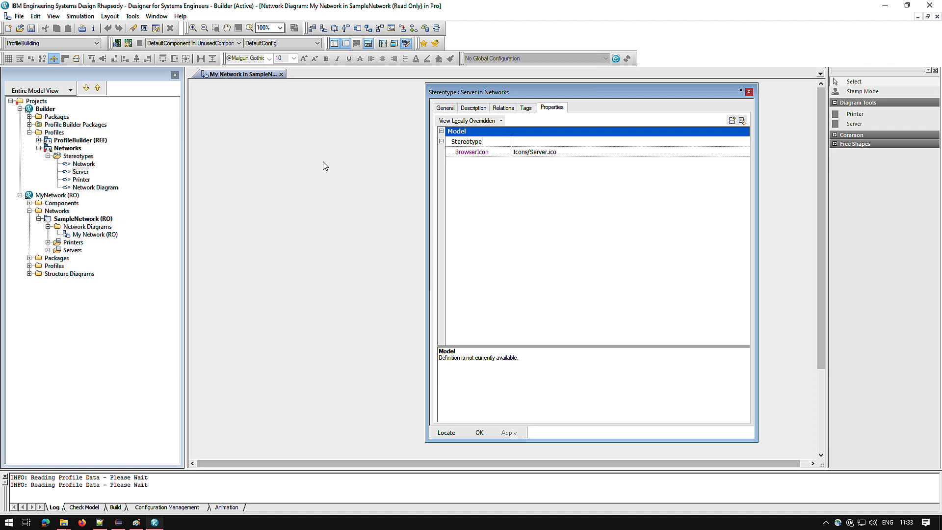
right_click(80, 149)
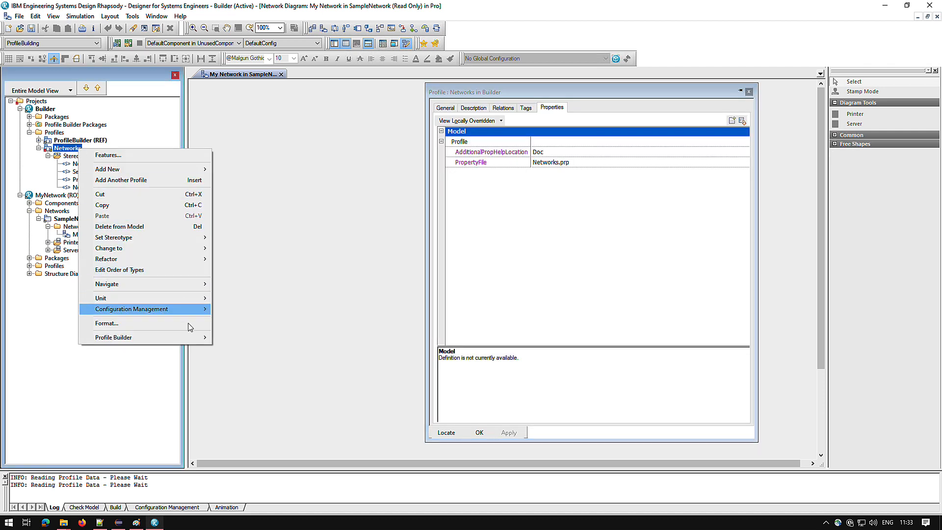
mouse_move(192, 339)
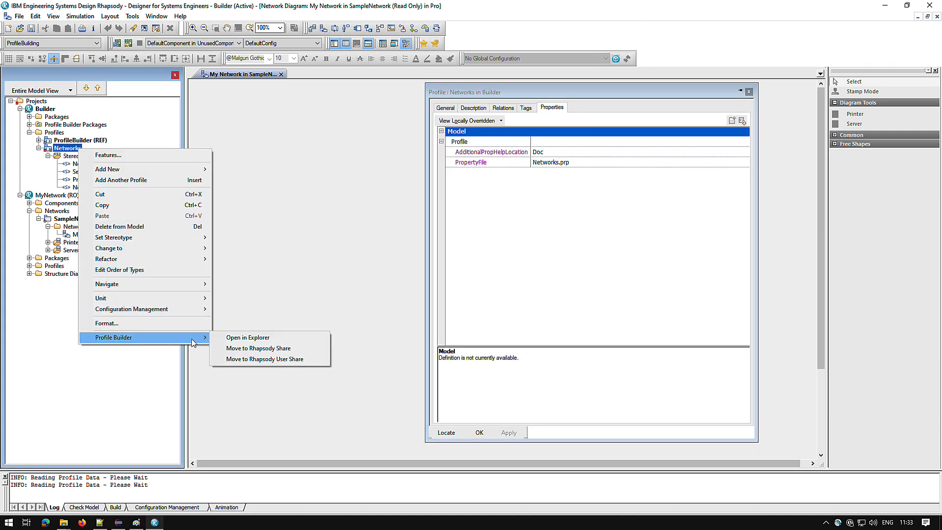
click(231, 337)
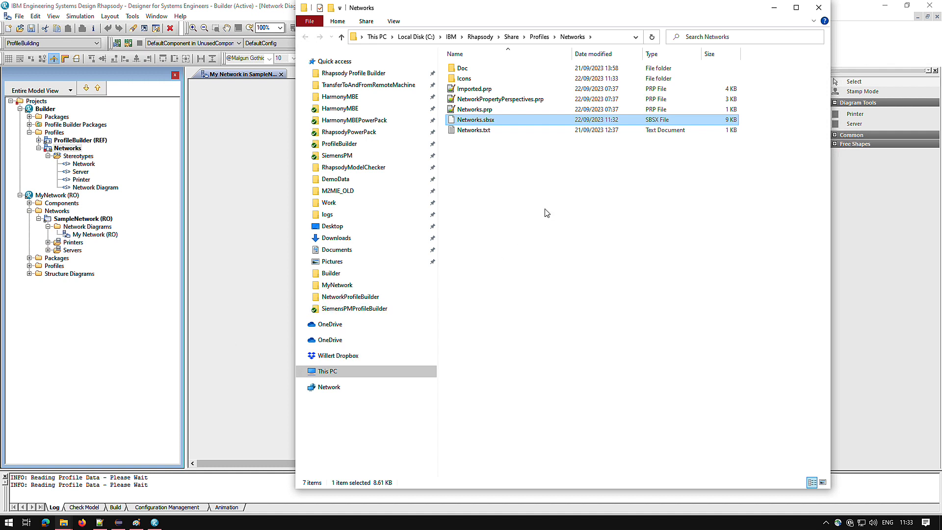
double_click(464, 82)
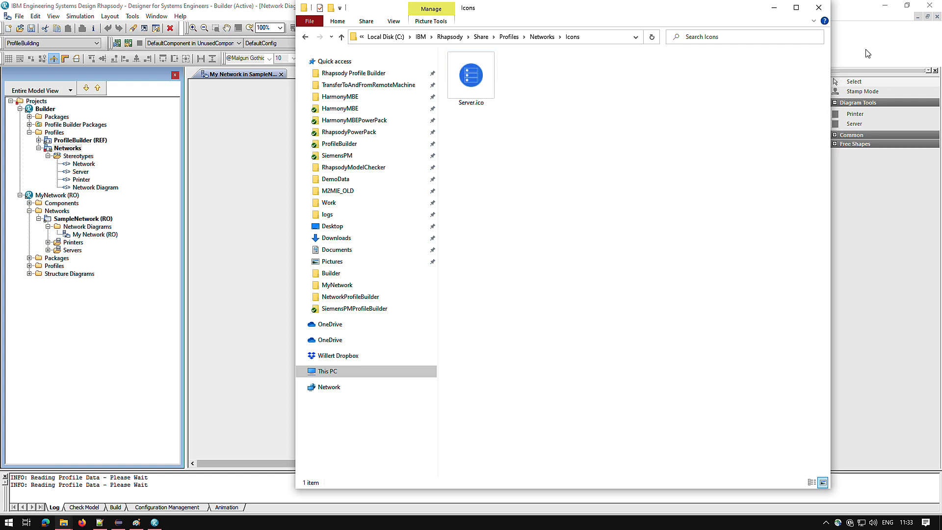
click(818, 8)
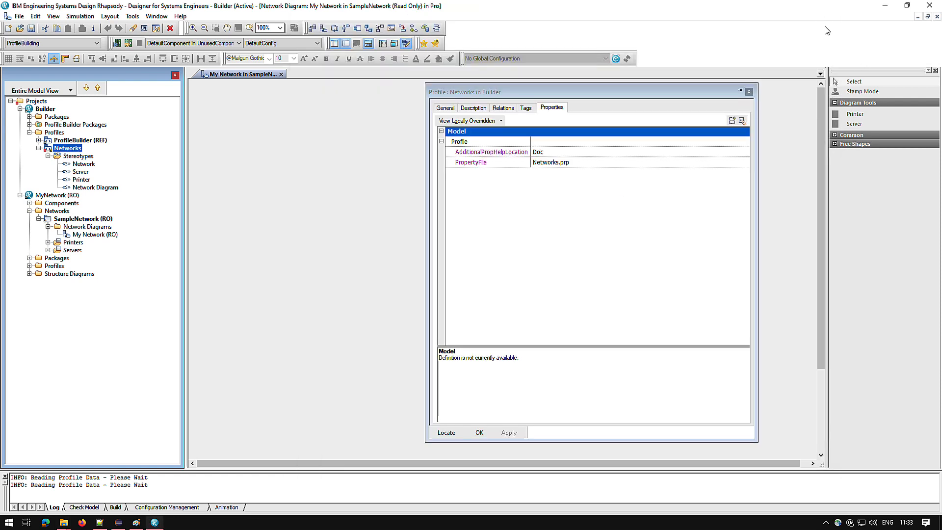
click(476, 433)
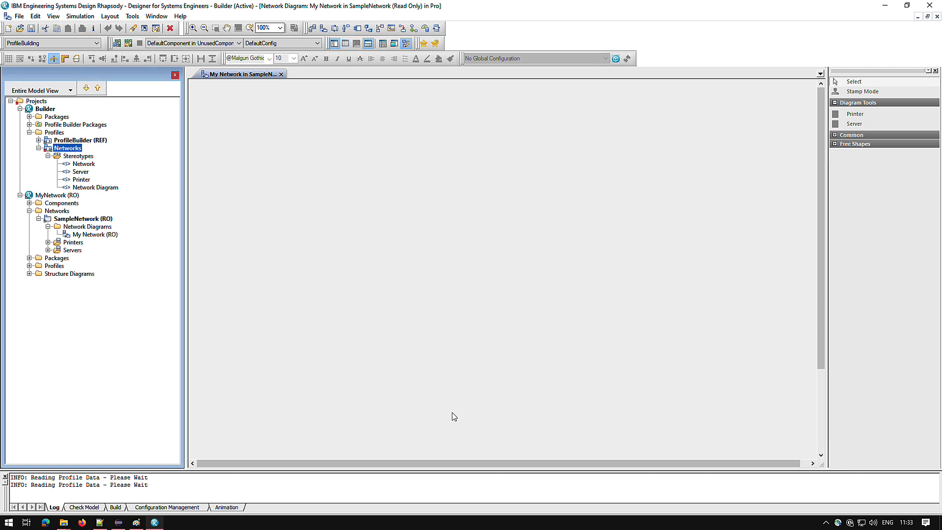
Activate the MyNetwork project to inspect the toolbar and the expanded Servers group, and make Builder active again.
right_click(63, 199)
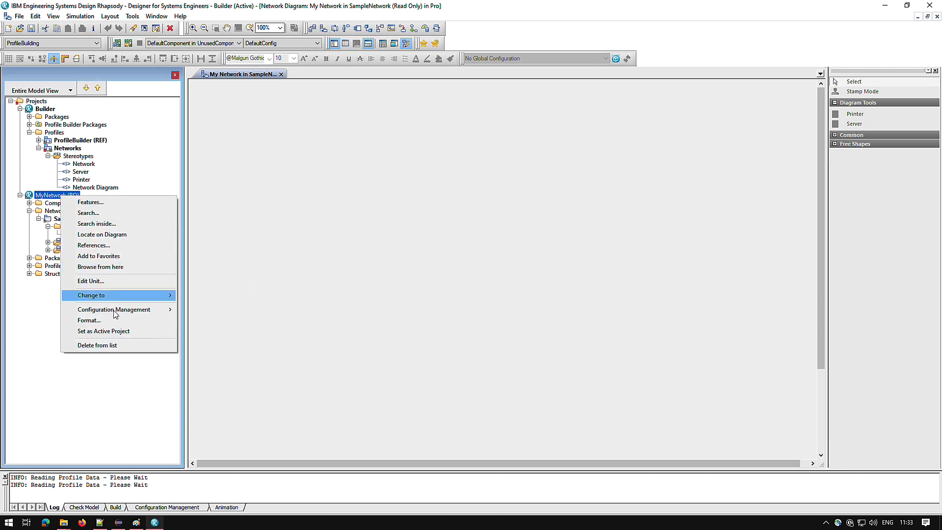
click(104, 330)
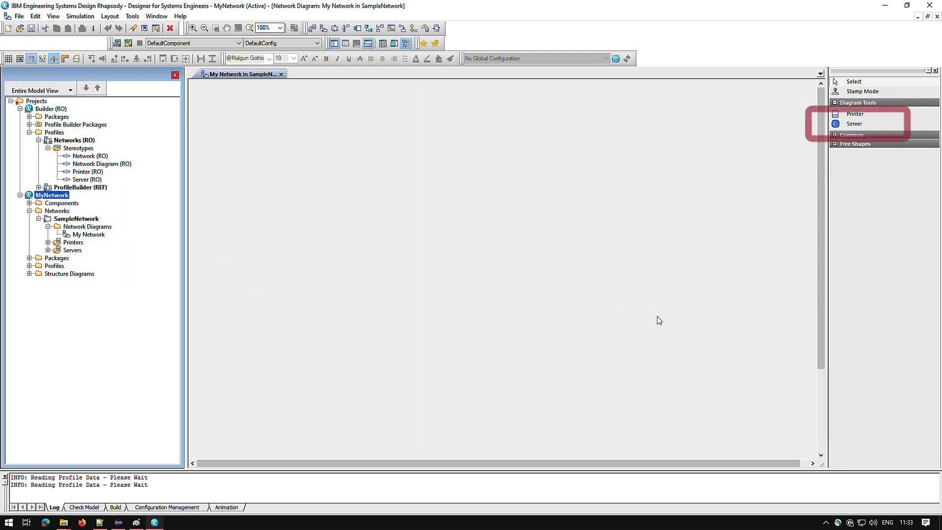
click(48, 250)
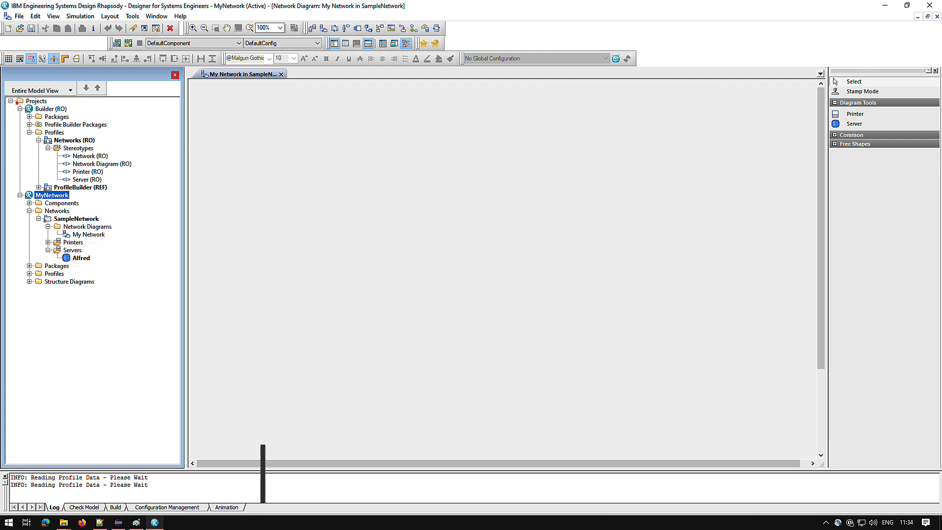
right_click(54, 108)
click(117, 260)
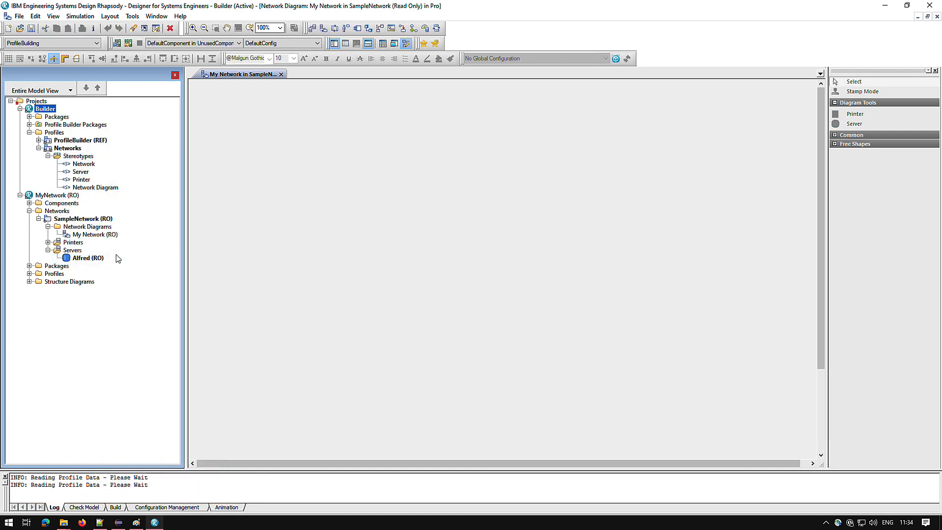
Reopen the Stereotype Editor for the Server stereotype at its icon settings.
right_click(80, 172)
mouse_move(146, 275)
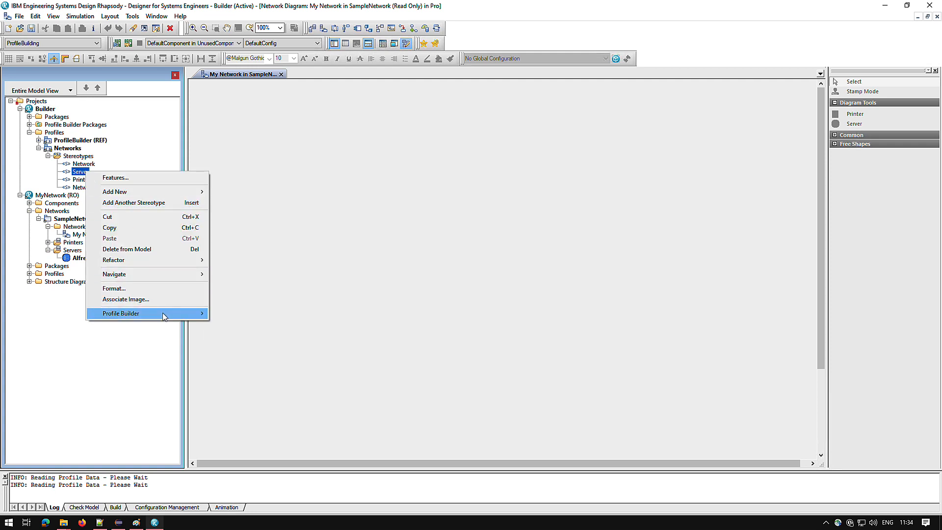
mouse_move(162, 313)
click(237, 326)
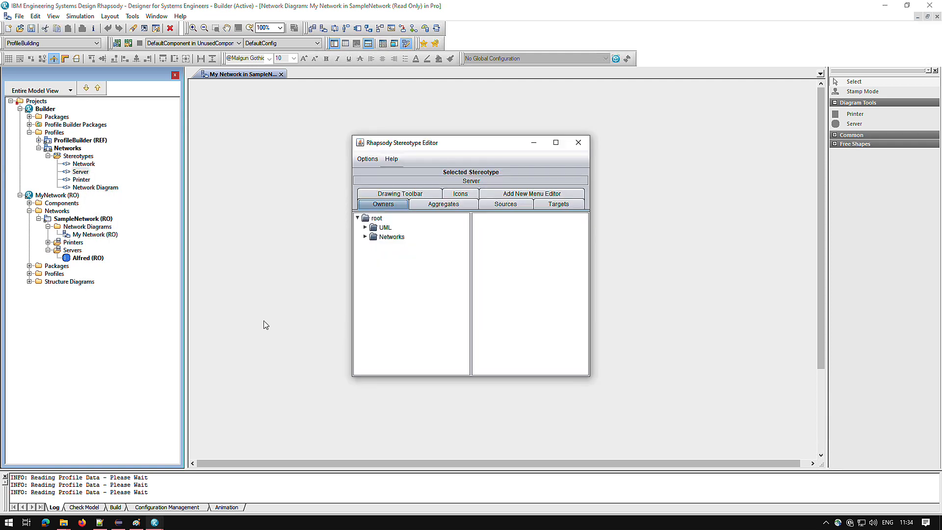
click(456, 193)
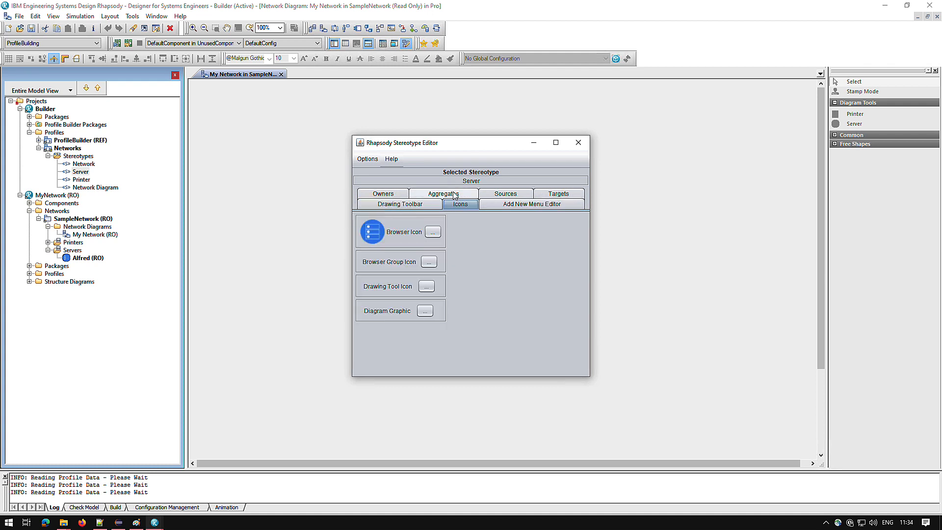
Assign Server.bmp from the ProfileBuilder profile's Images folder as the Server stereotype's diagram graphic and close the Stereotype Editor.
click(425, 311)
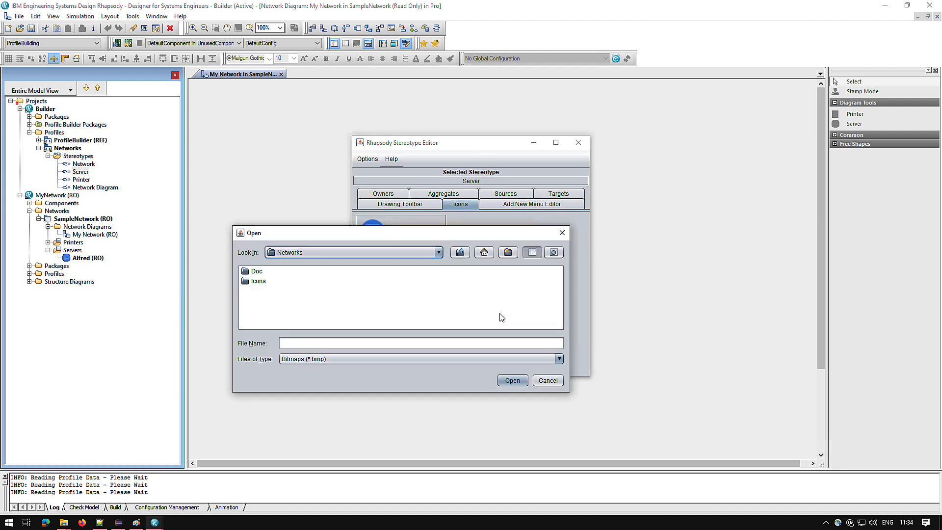
click(460, 252)
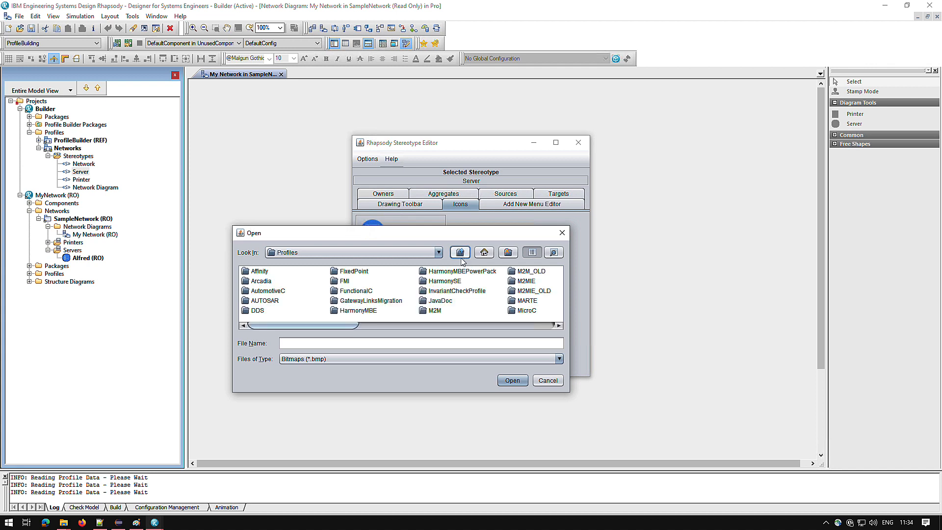
click(446, 324)
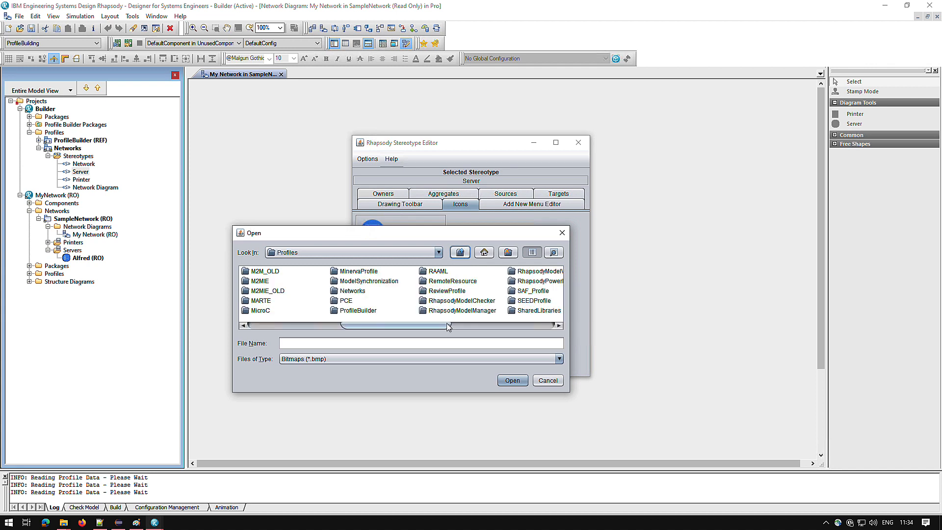
double_click(358, 310)
double_click(355, 291)
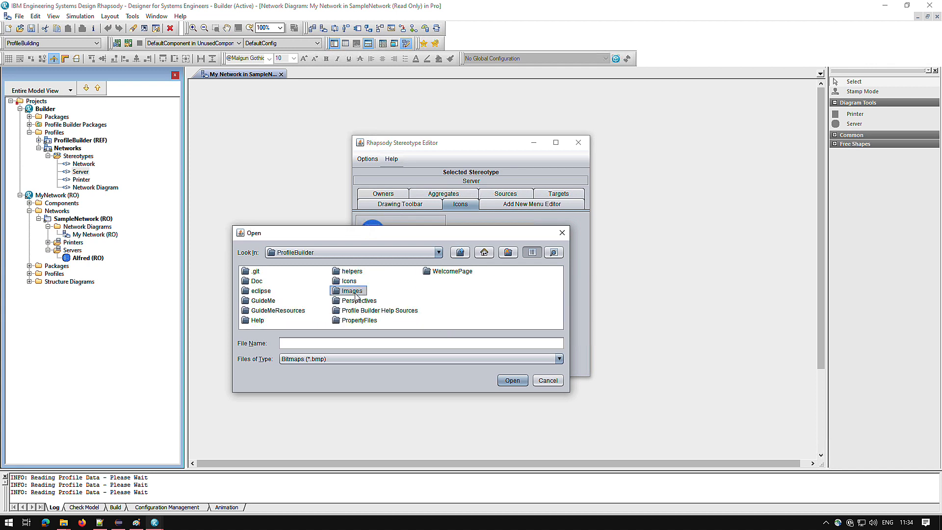
drag(316, 325, 508, 330)
click(487, 300)
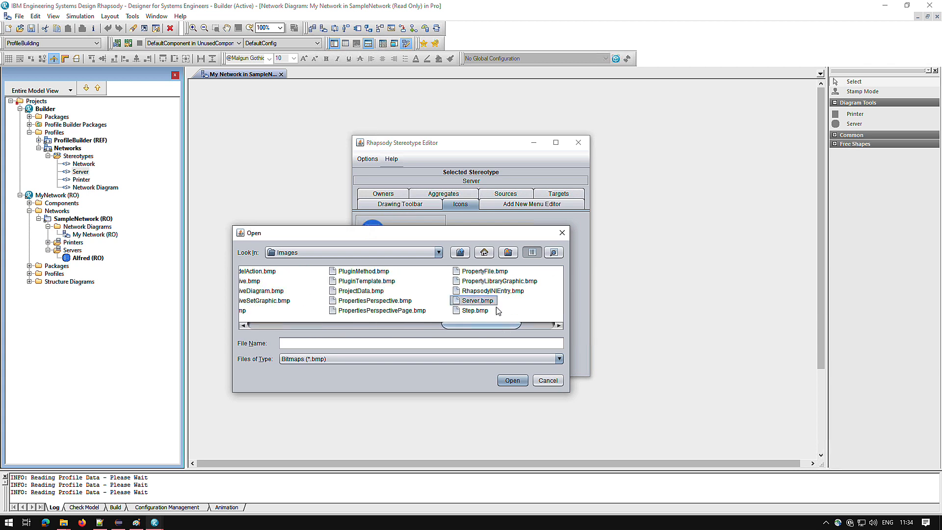
click(512, 381)
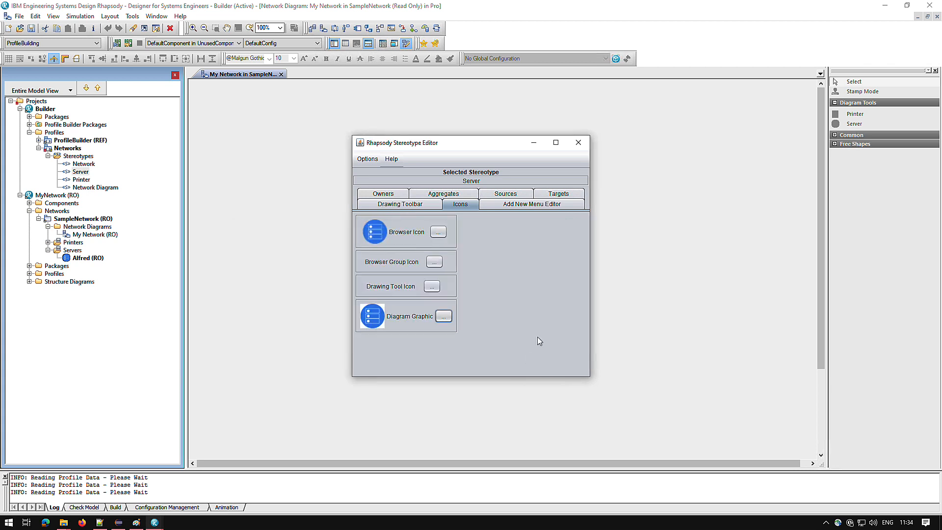
click(577, 142)
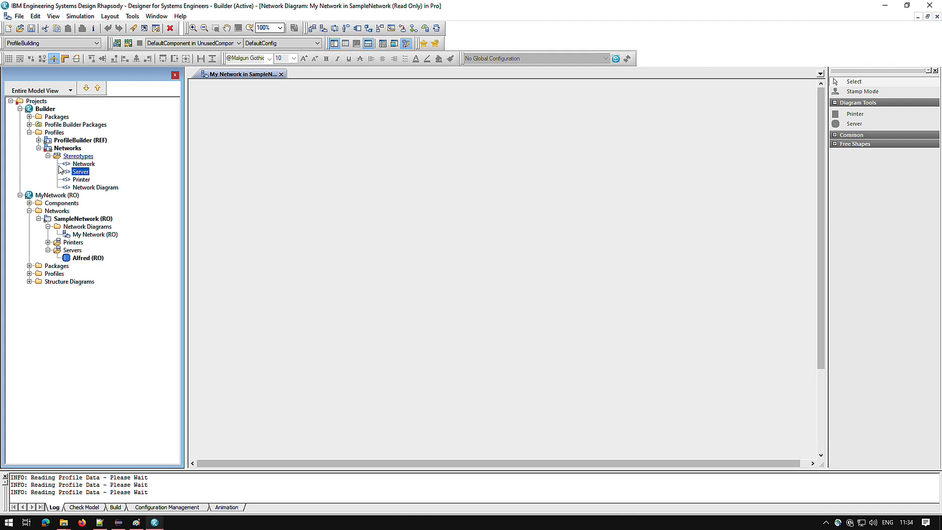
Review the Server stereotype's locally overridden properties, and display the Network Diagram stereotype's properties in the ProfileBuilding view.
right_click(78, 171)
click(94, 176)
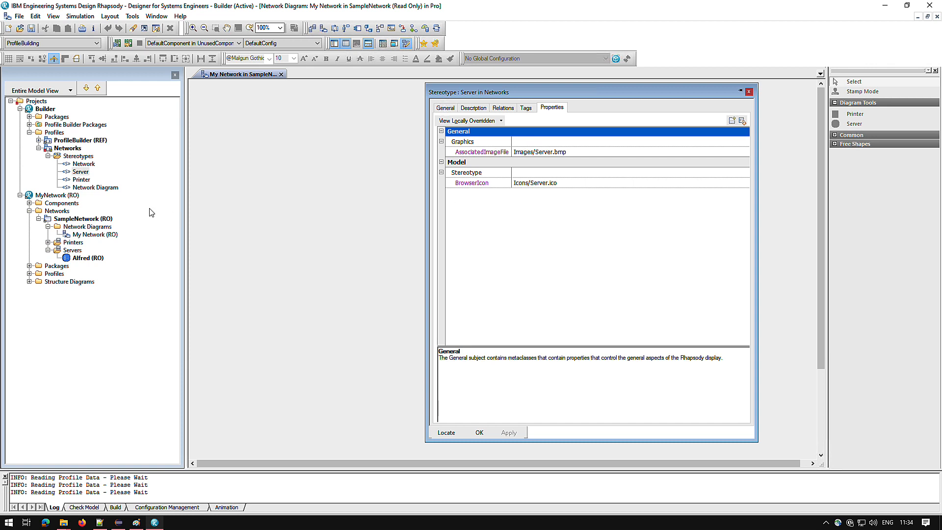
click(113, 188)
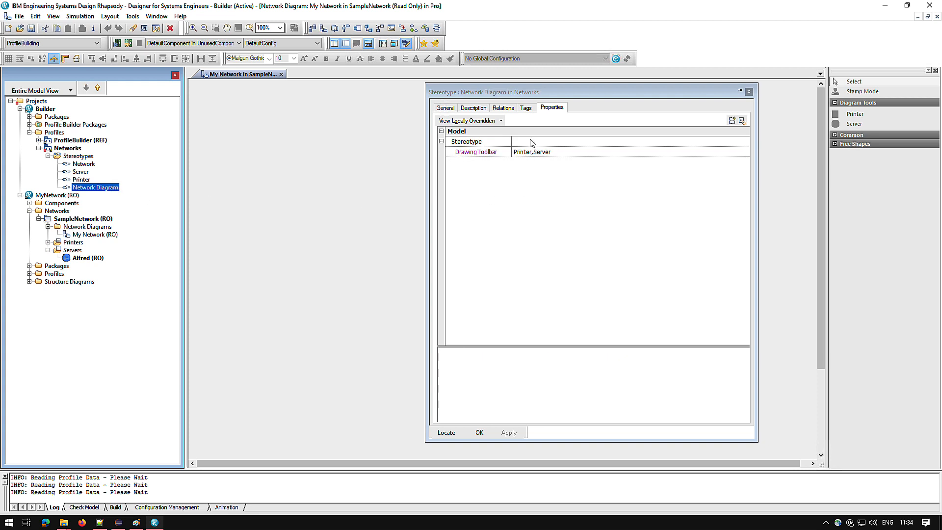
click(501, 120)
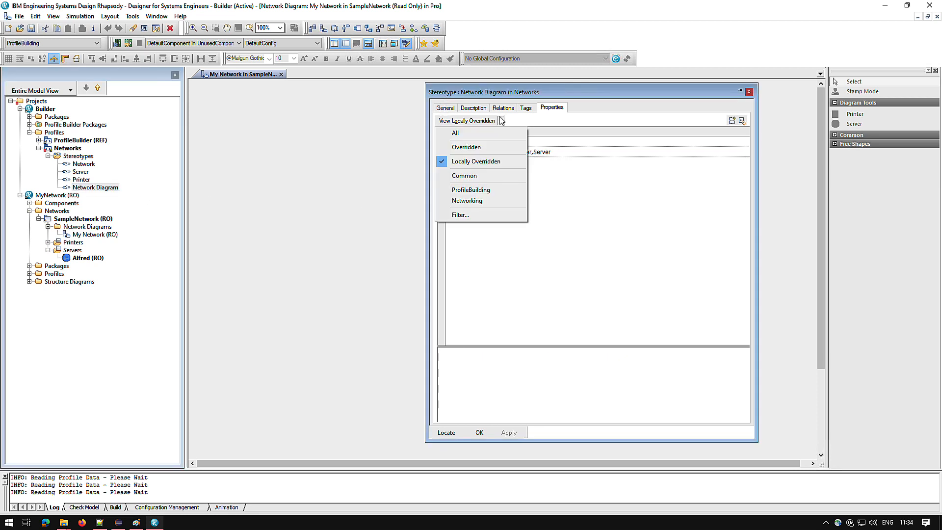
click(482, 190)
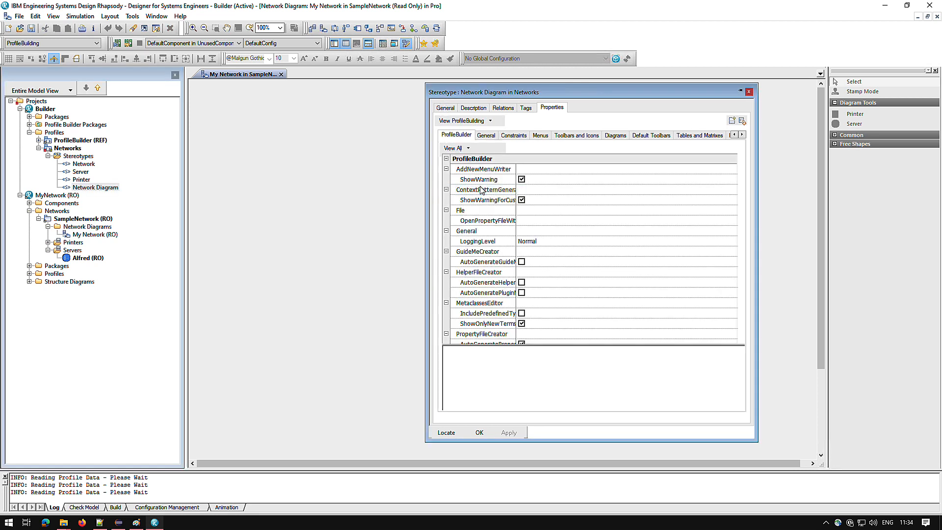
In the Network Diagram stereotype's diagram properties, enable EnableImageView, set ImageViewLayout to Structured, and accept the changes.
click(614, 137)
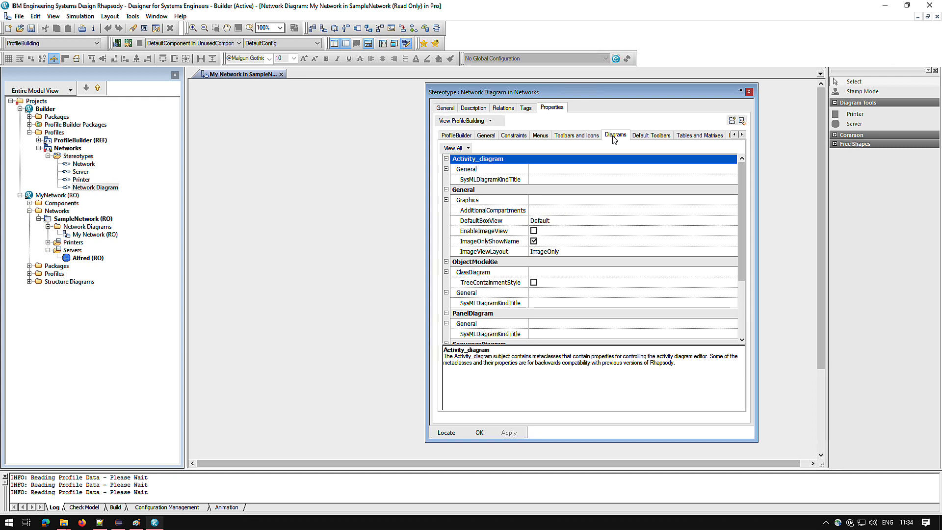
click(534, 230)
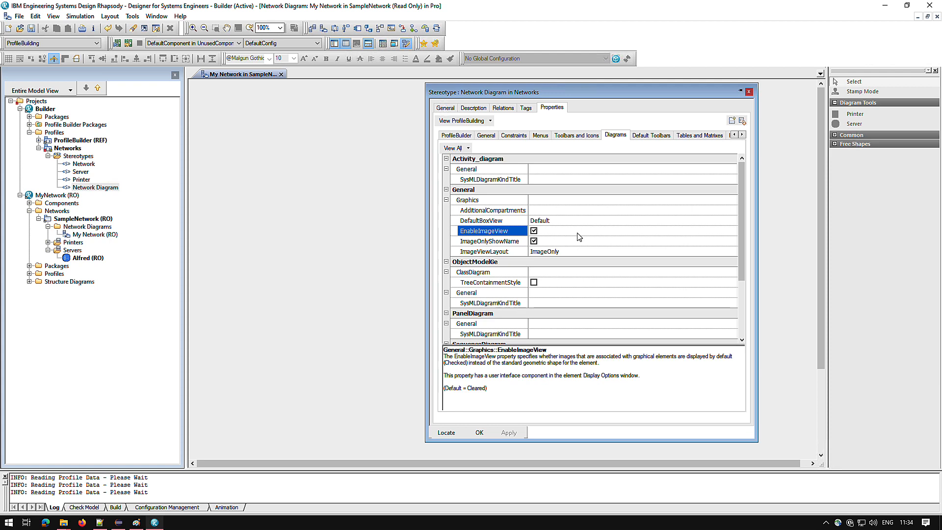
click(569, 254)
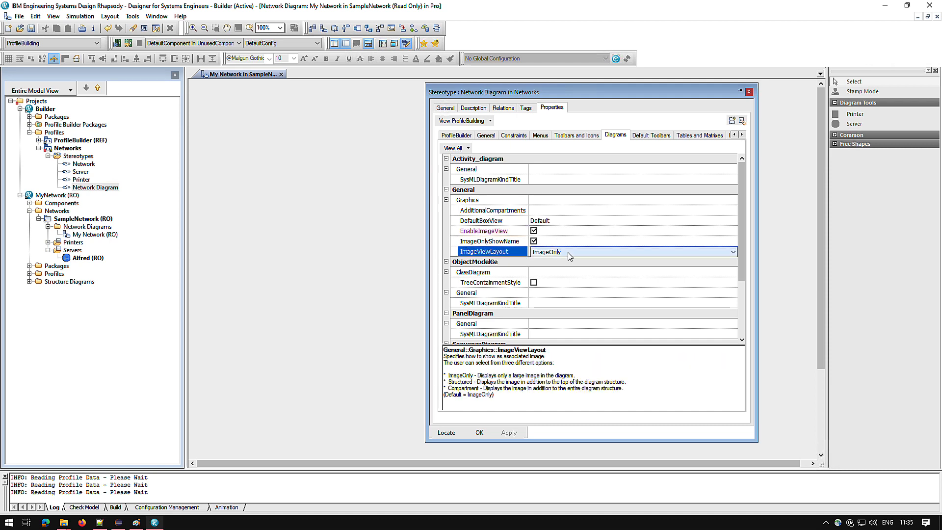
click(569, 254)
click(565, 268)
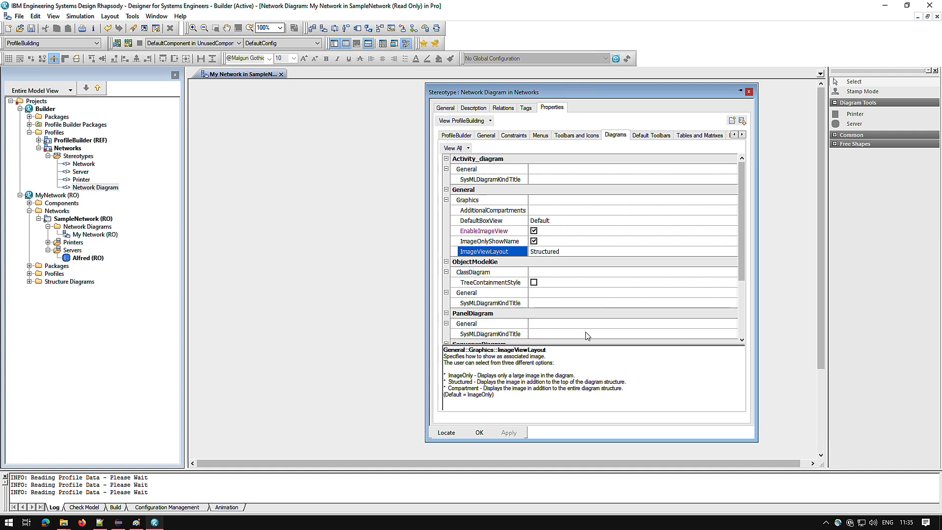
click(480, 432)
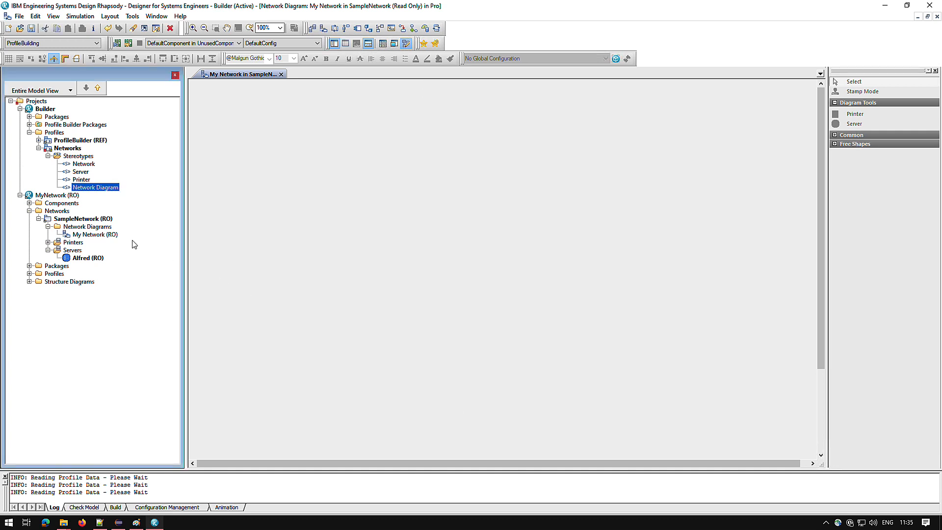
Make MyNetwork the active project and place the Alfred server on the My Network diagram.
right_click(71, 198)
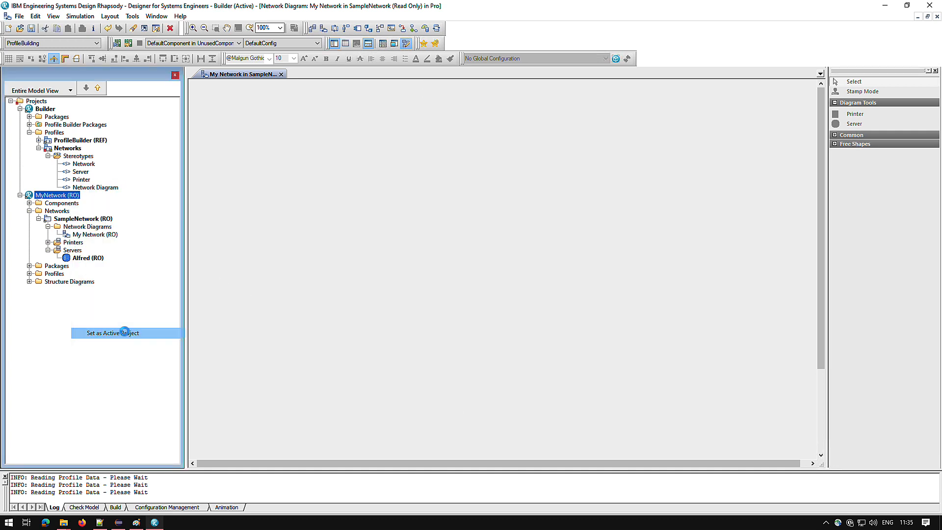
click(125, 333)
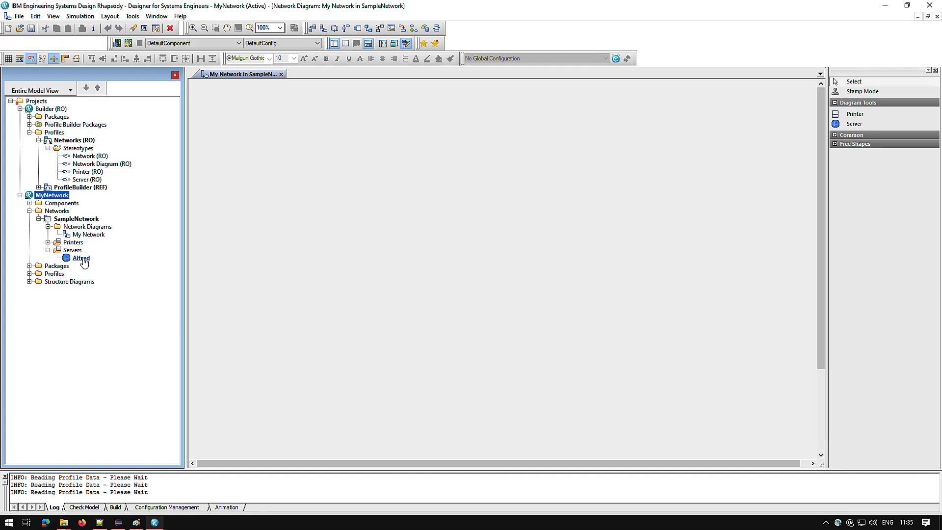
drag(81, 258, 296, 206)
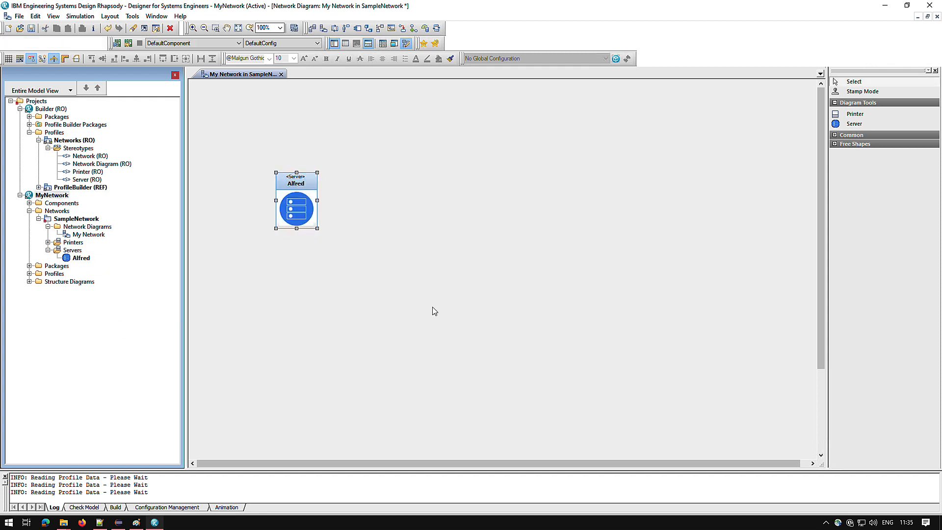